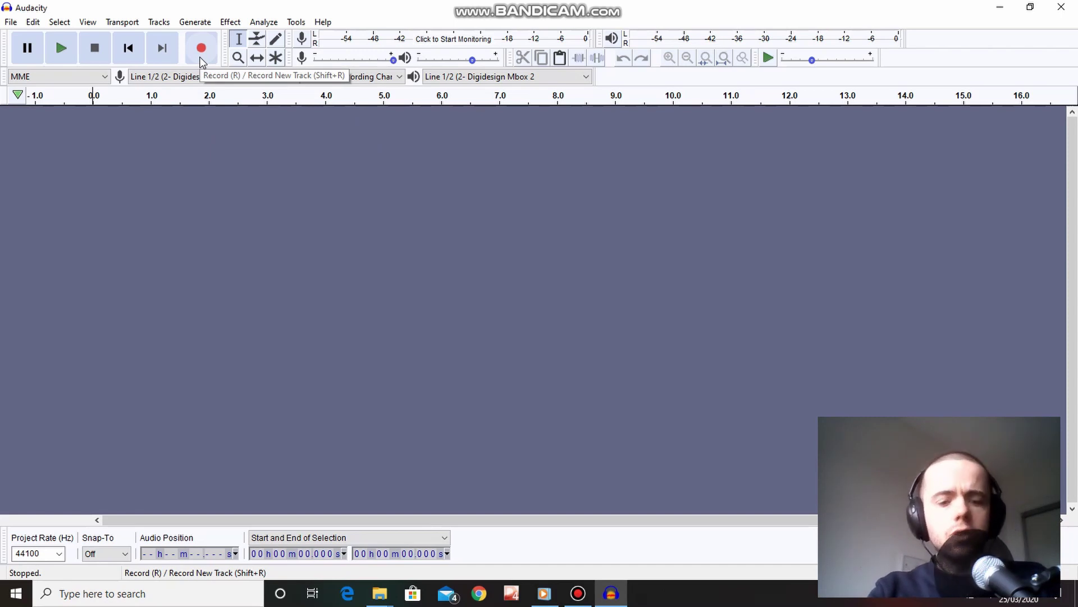
Record a mono voice track about 56 seconds long and select the stretch from about 42.3 to 43.8 seconds.
left_click(201, 58)
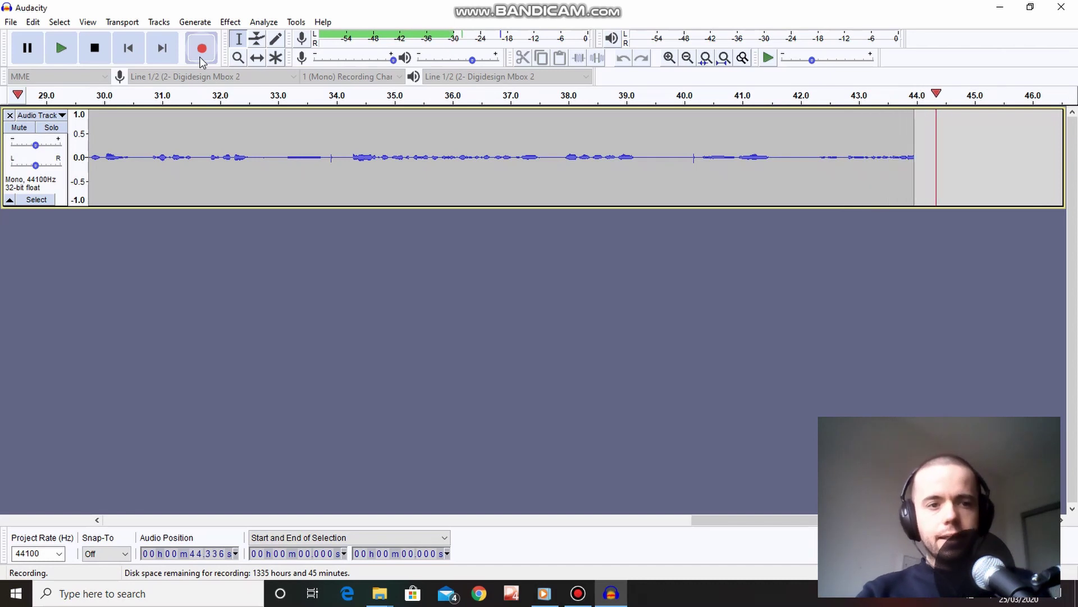
left_click(96, 54)
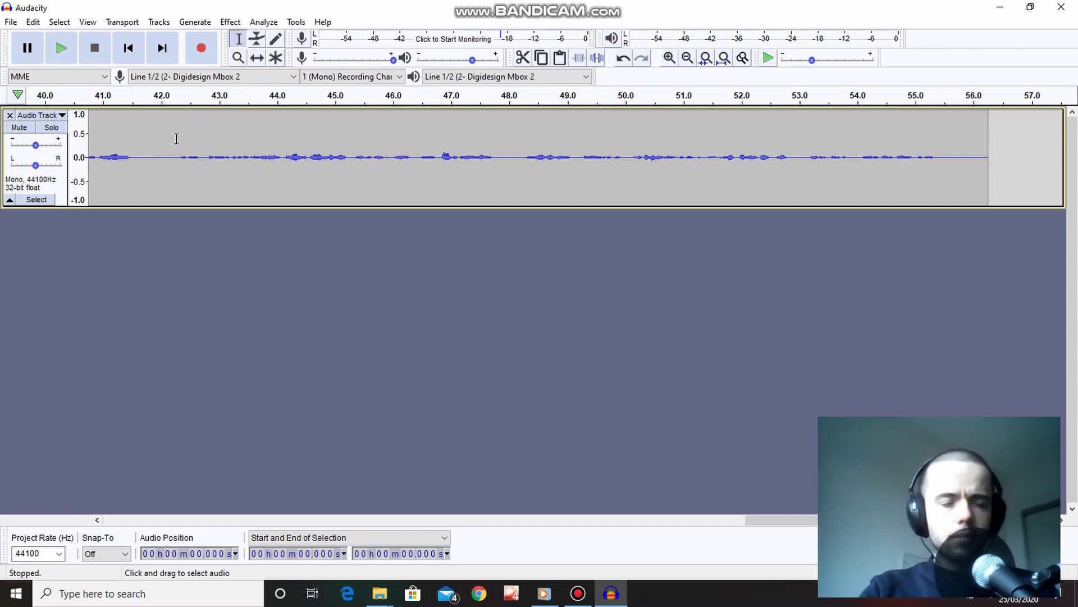
left_click_drag(177, 139, 265, 149)
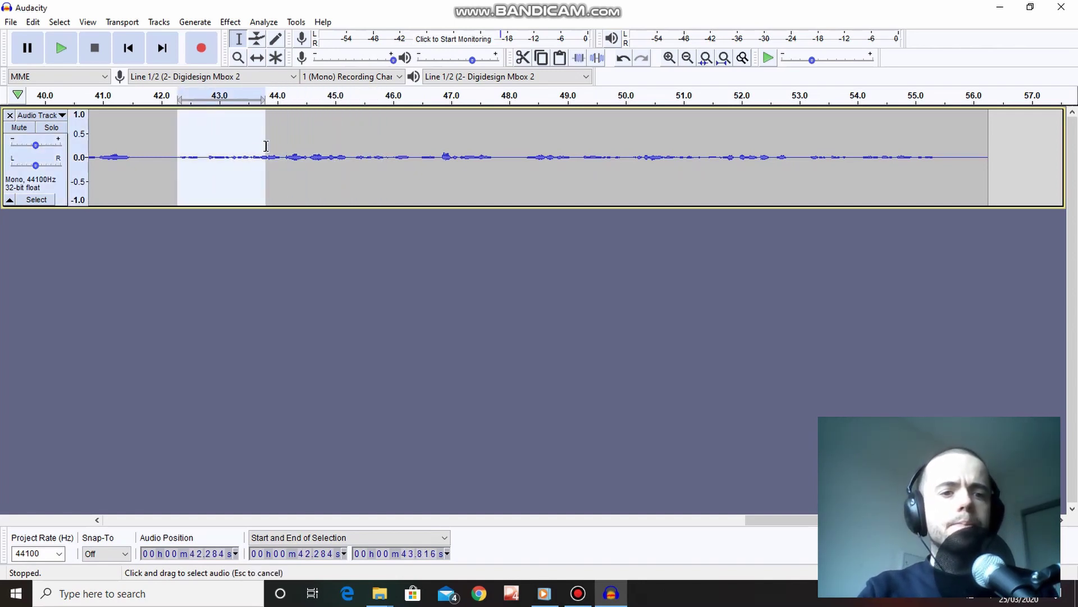
Examine the recorded waveform around 44 seconds at close range with the Zoom tool, and zoom back out to an overview.
left_click(242, 59)
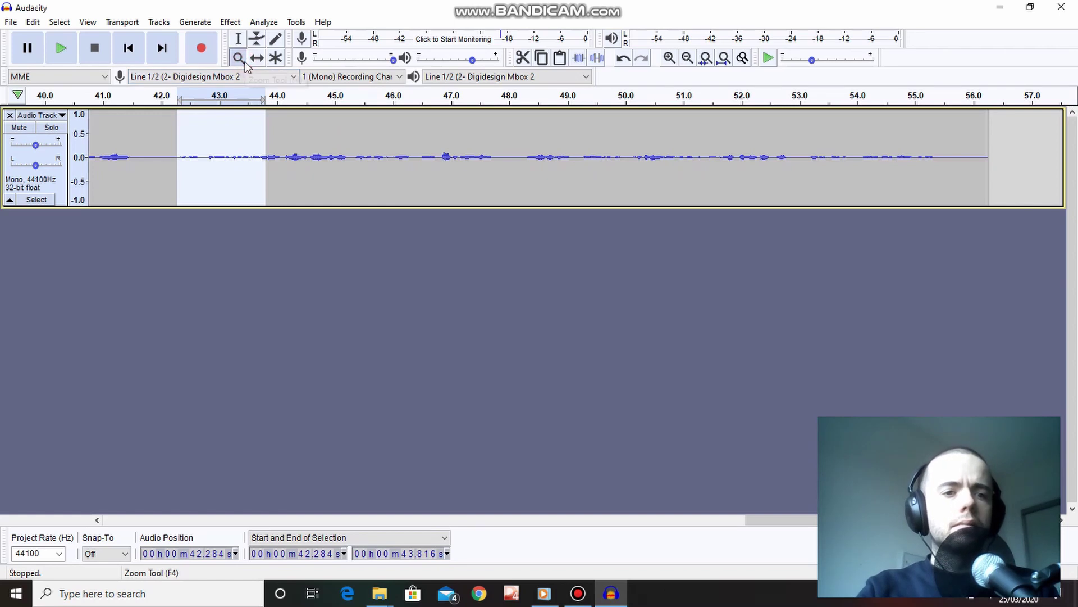
left_click(298, 139)
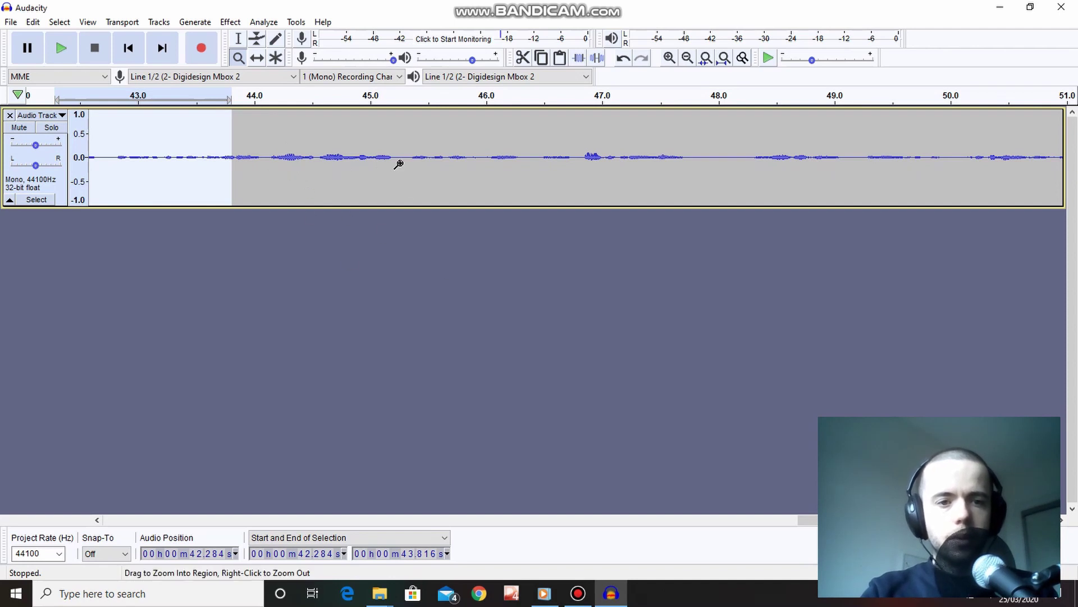
left_click(303, 148)
left_click(303, 148)
left_click(302, 148)
left_click(303, 148)
left_click(303, 148)
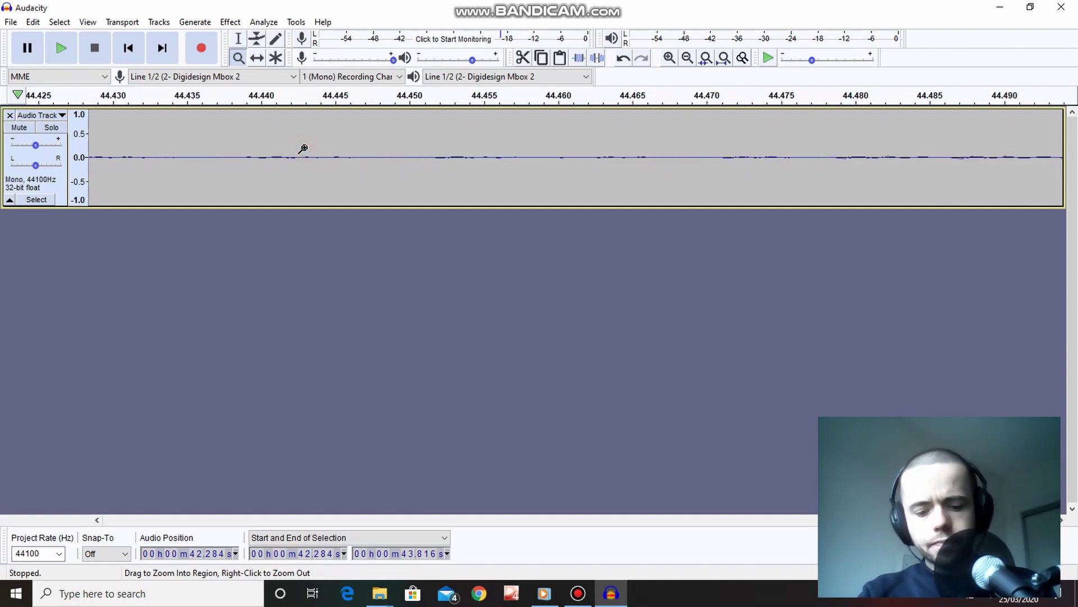
right_click(302, 148)
right_click(303, 148)
right_click(302, 148)
right_click(303, 148)
right_click(303, 149)
right_click(303, 149)
right_click(303, 149)
right_click(303, 149)
right_click(303, 149)
right_click(303, 148)
right_click(303, 148)
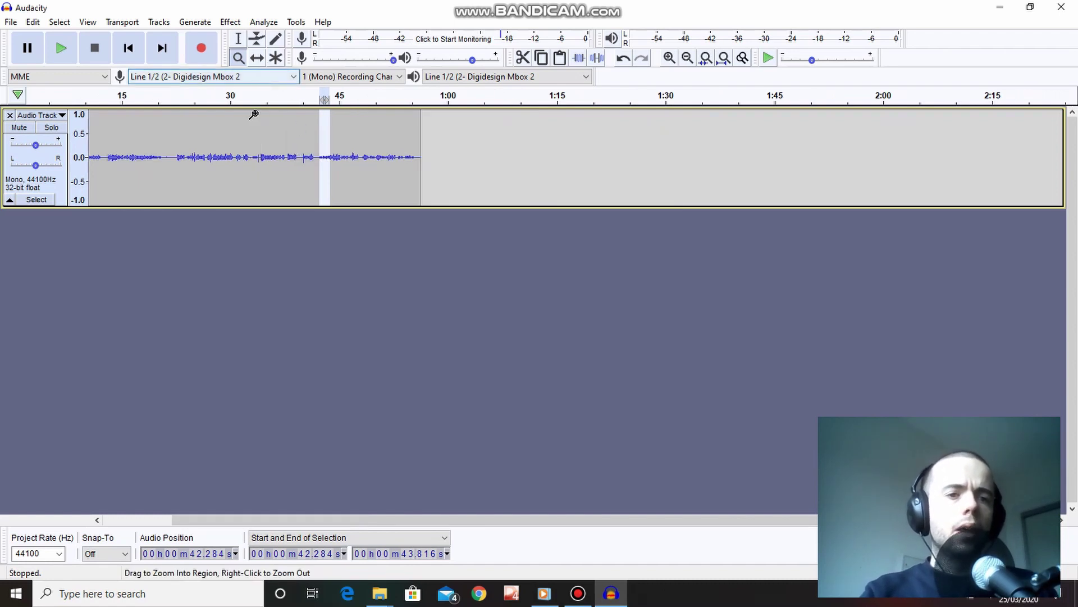
Try moving the recorded voice clip about 7 seconds later with the Time Shift tool, and undo the move.
left_click(258, 58)
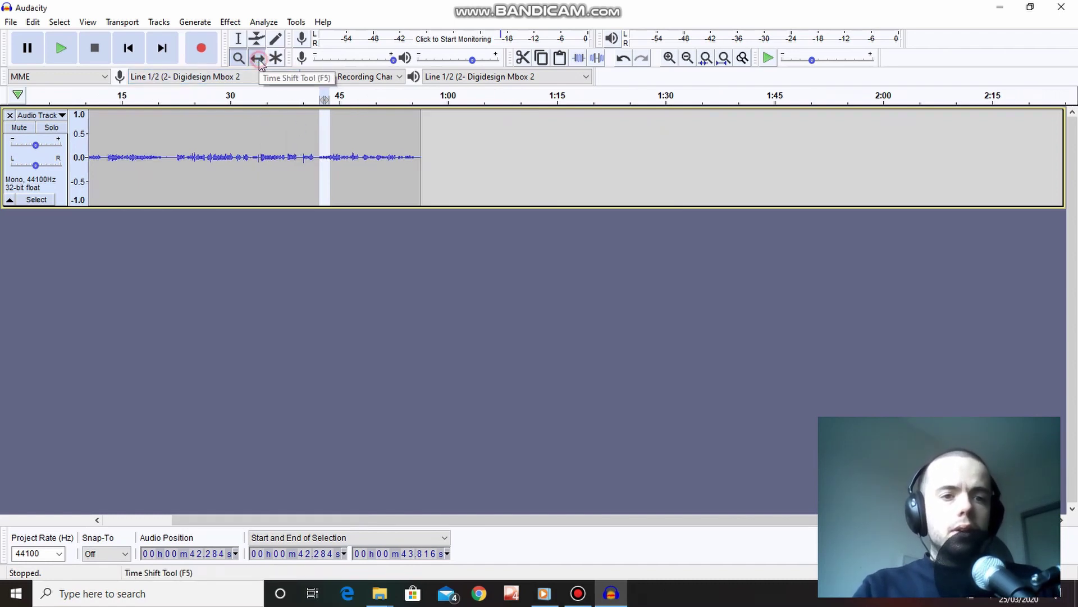
left_click_drag(251, 168, 304, 163)
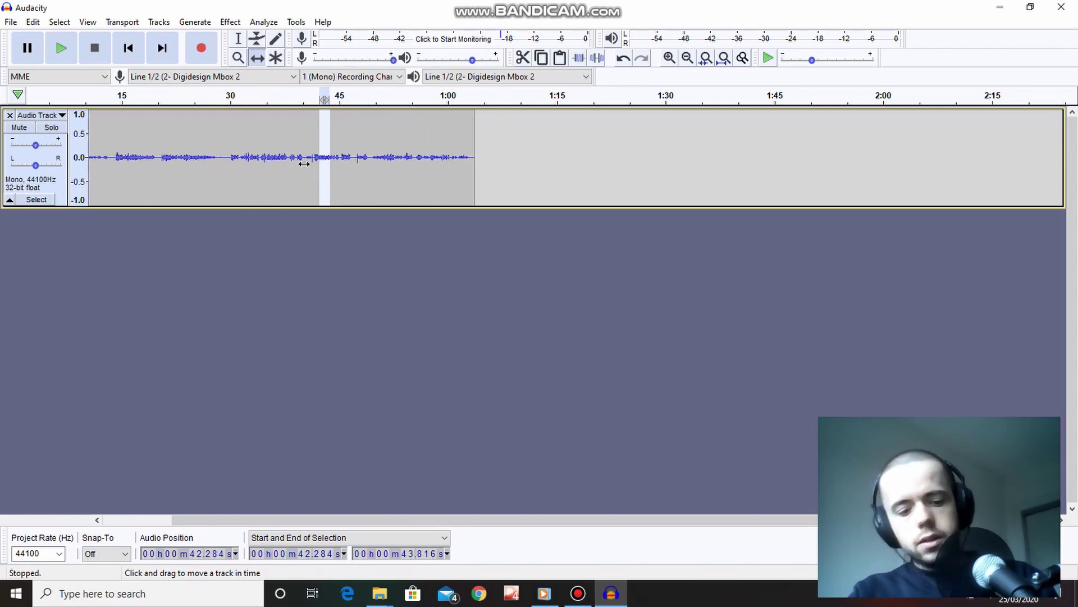
key("ctrl+z")
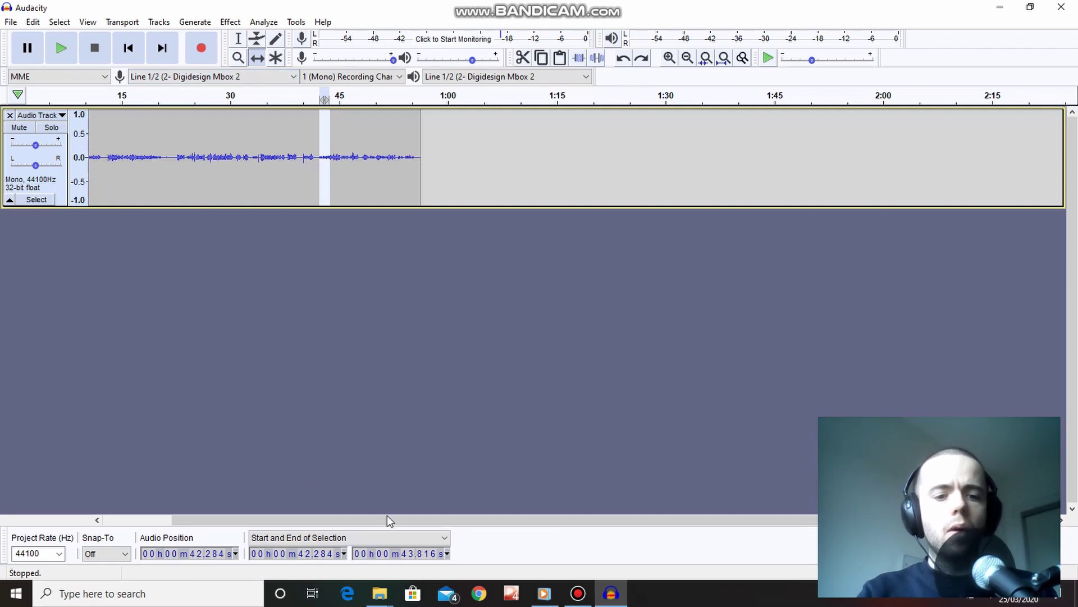
Import the Octopus! (Demo) audio file from the Music folder as a second track below the voice recording.
left_click_drag(383, 518, 265, 524)
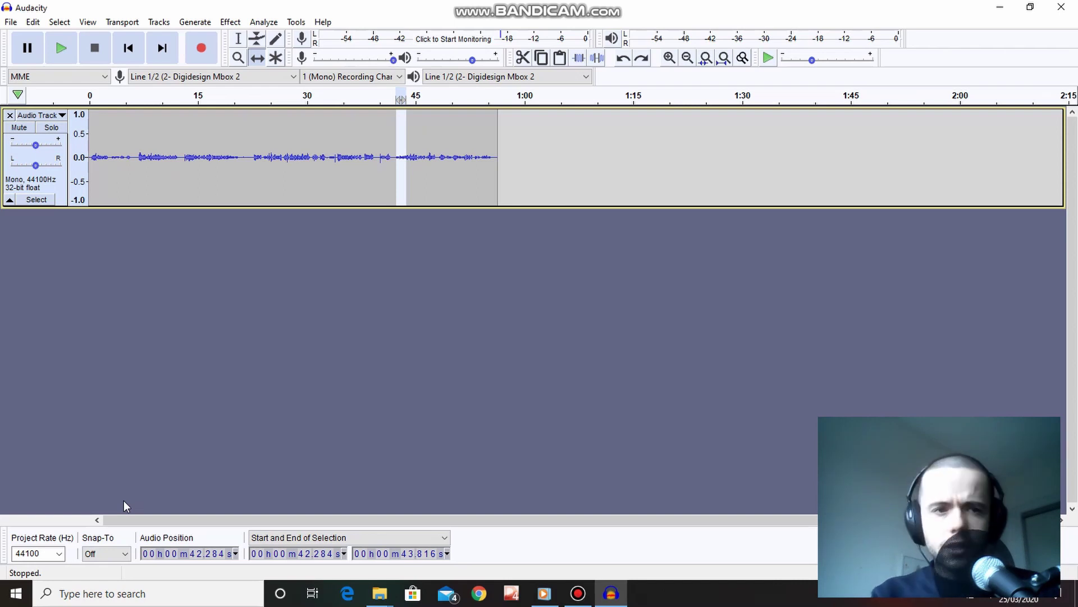
left_click(11, 22)
mouse_move(48, 138)
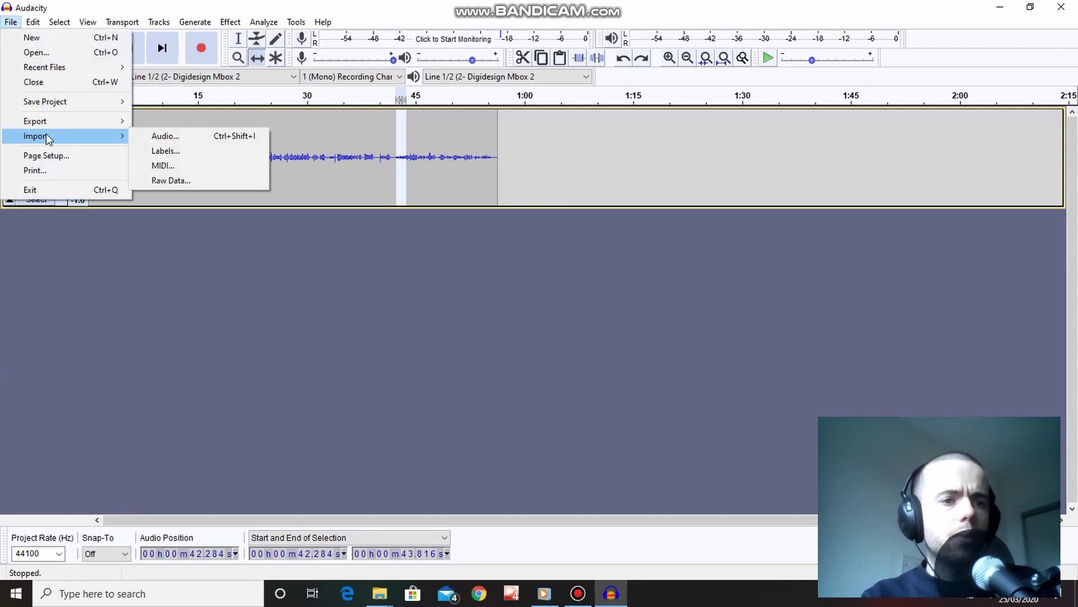
left_click(159, 141)
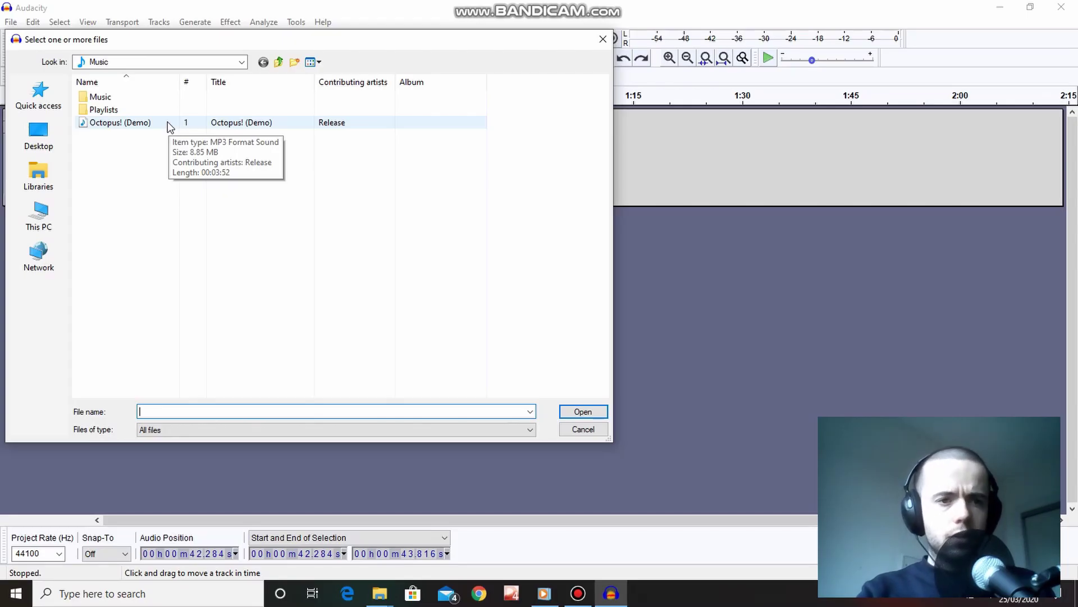
left_click(169, 123)
left_click(571, 413)
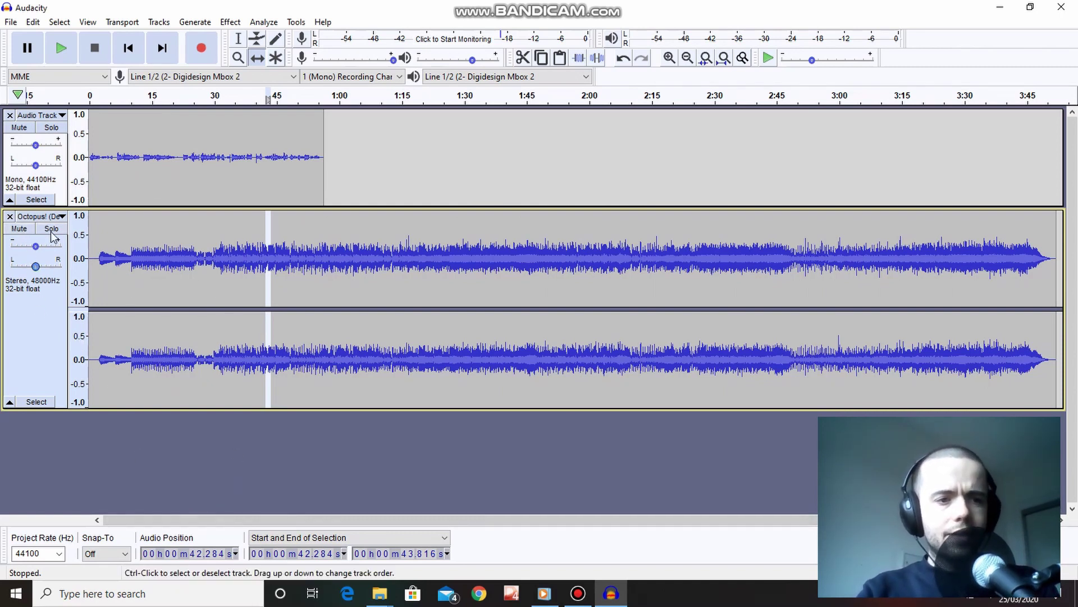
Mute the Octopus! (Demo) track, solo the voice track, and listen to the voice opening from about 0.5 seconds.
left_click(19, 229)
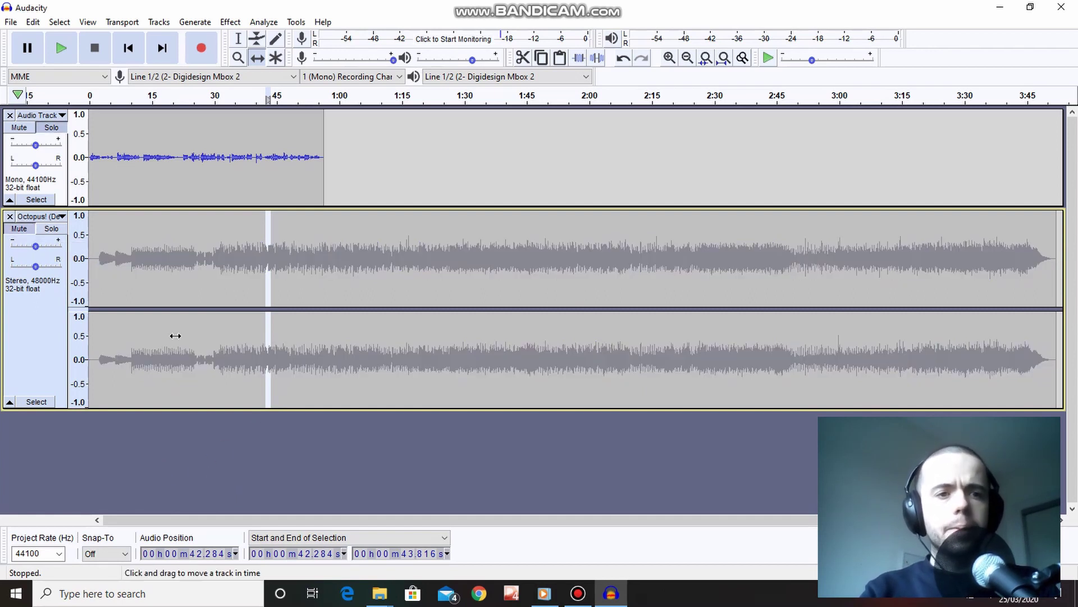
left_click(236, 58)
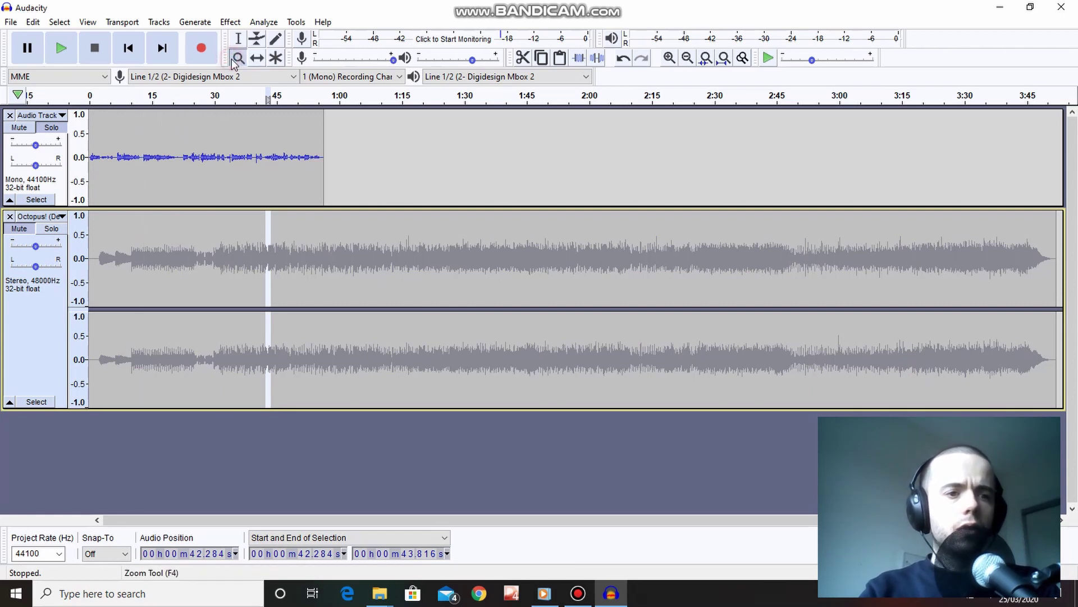
left_click(97, 143)
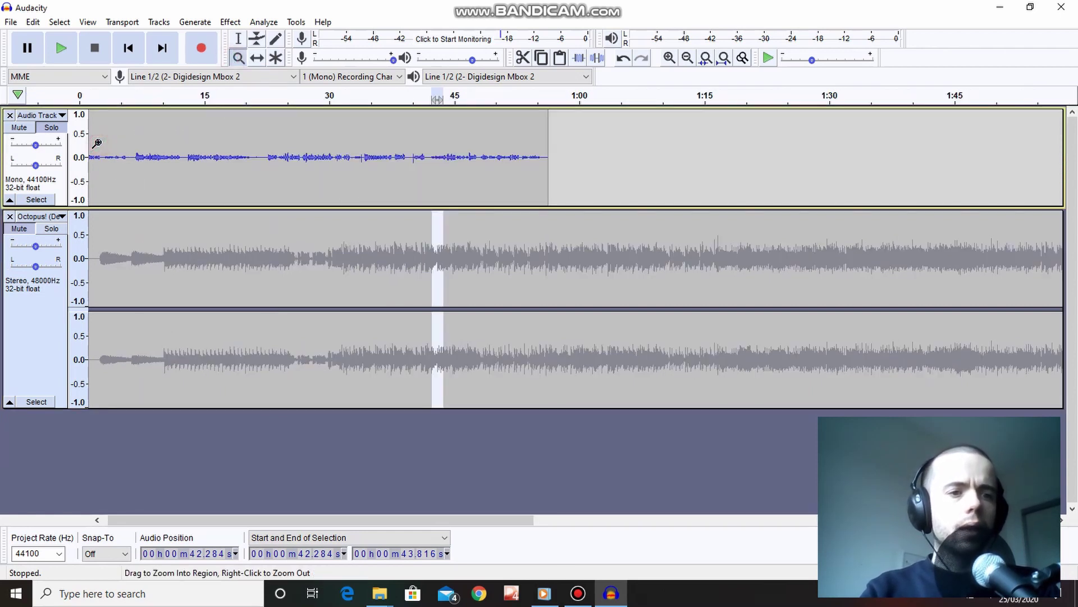
left_click(97, 143)
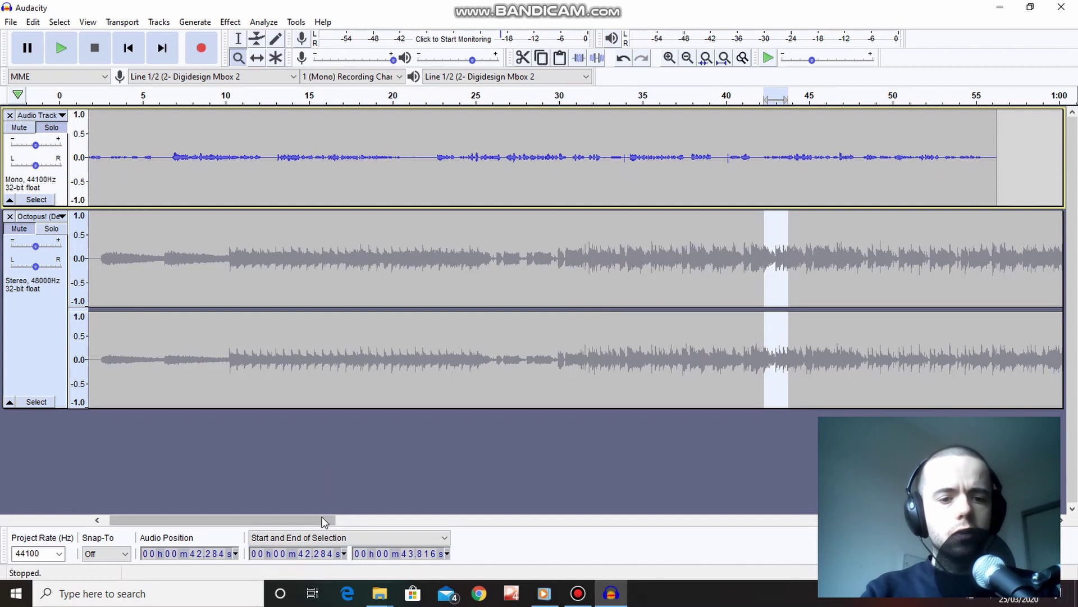
left_click_drag(313, 519, 306, 520)
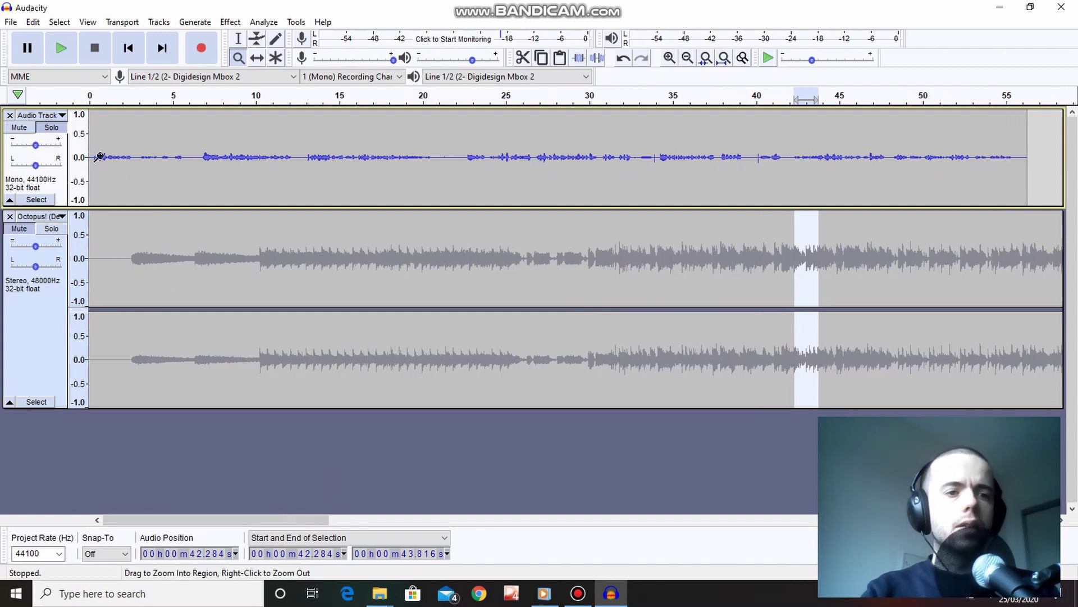
left_click(99, 157)
left_click(238, 38)
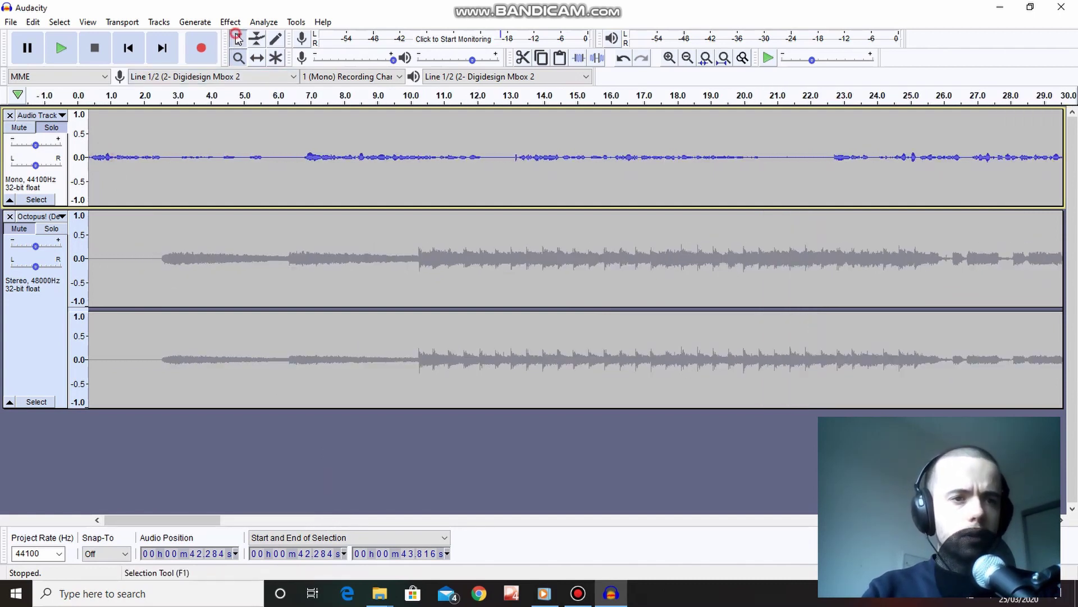
left_click(93, 126)
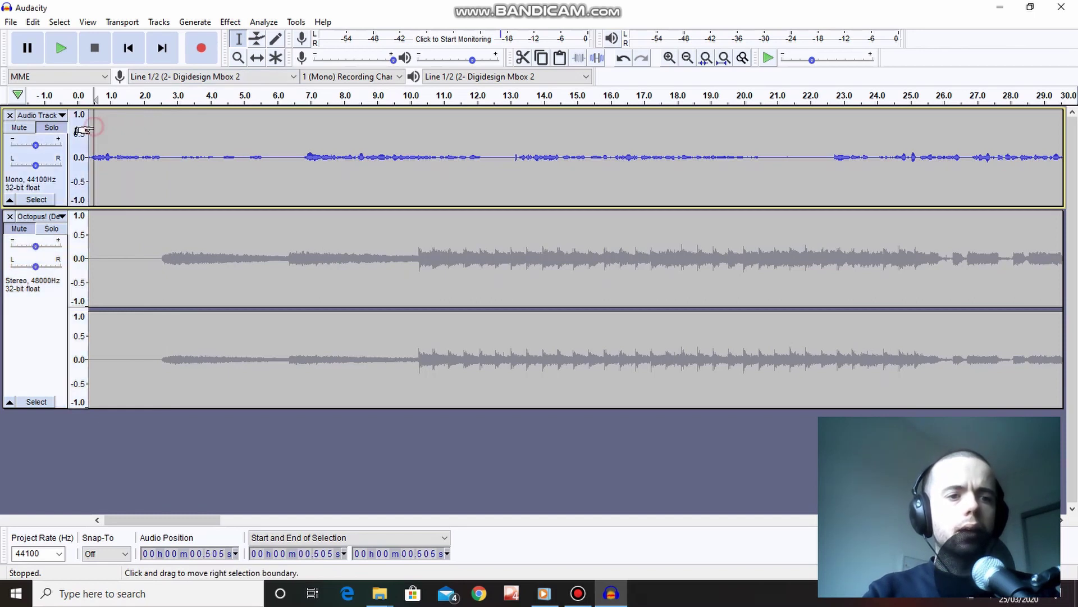
key("space")
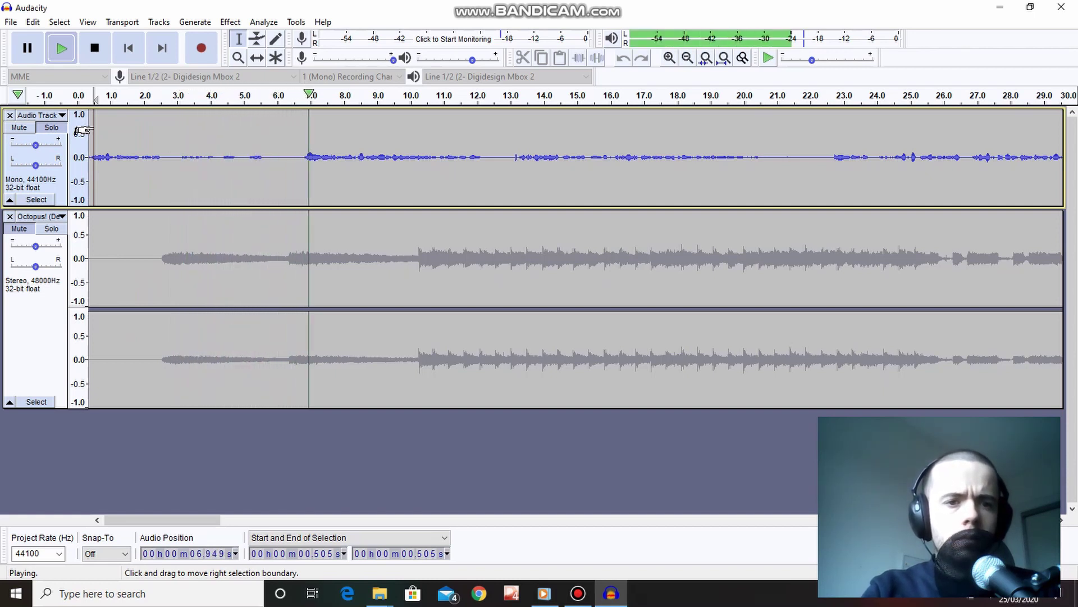
key("space")
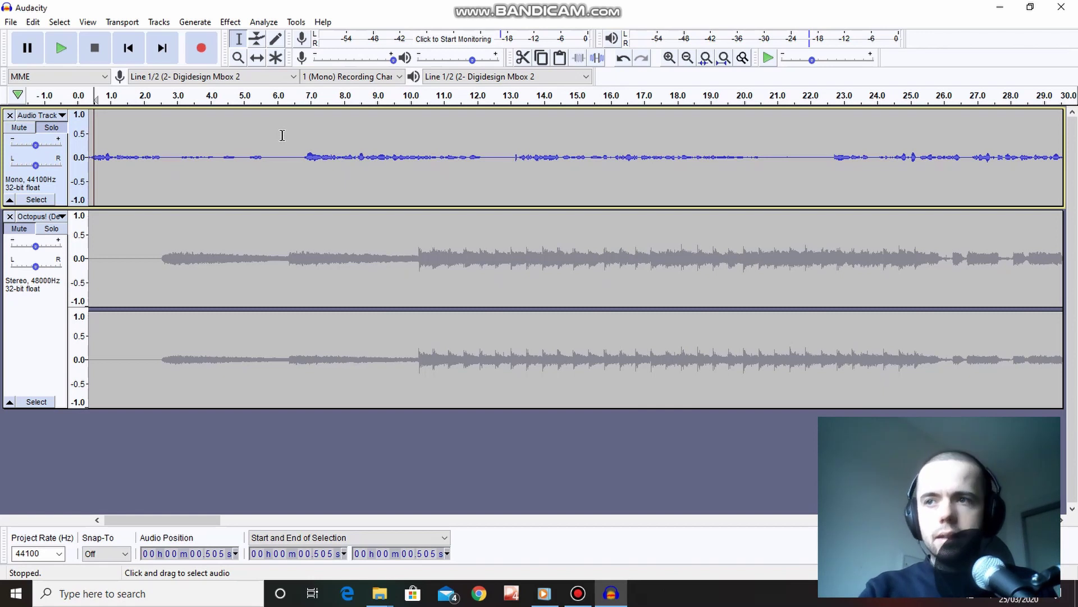
Delete the unwanted opening of the voice track, from 0 to about 6.35 seconds.
left_click_drag(288, 137, 52, 153)
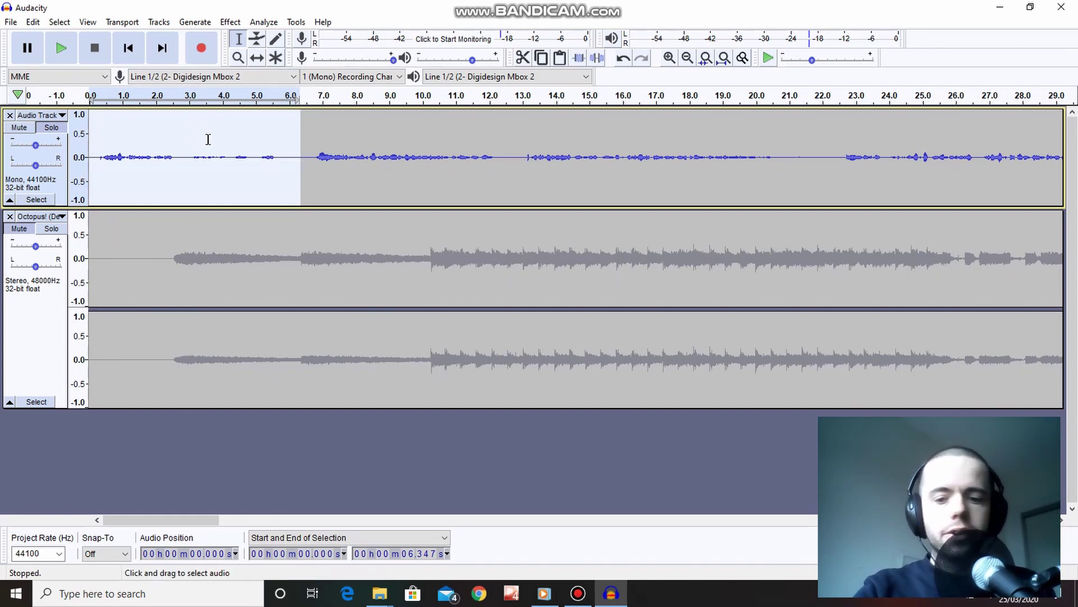
left_click(35, 24)
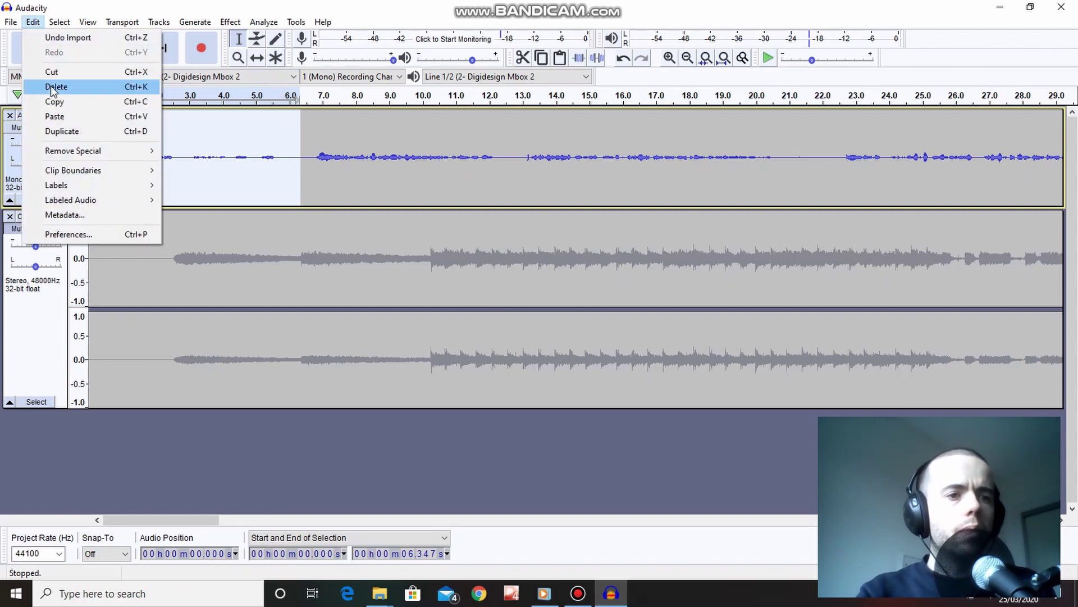
left_click(77, 87)
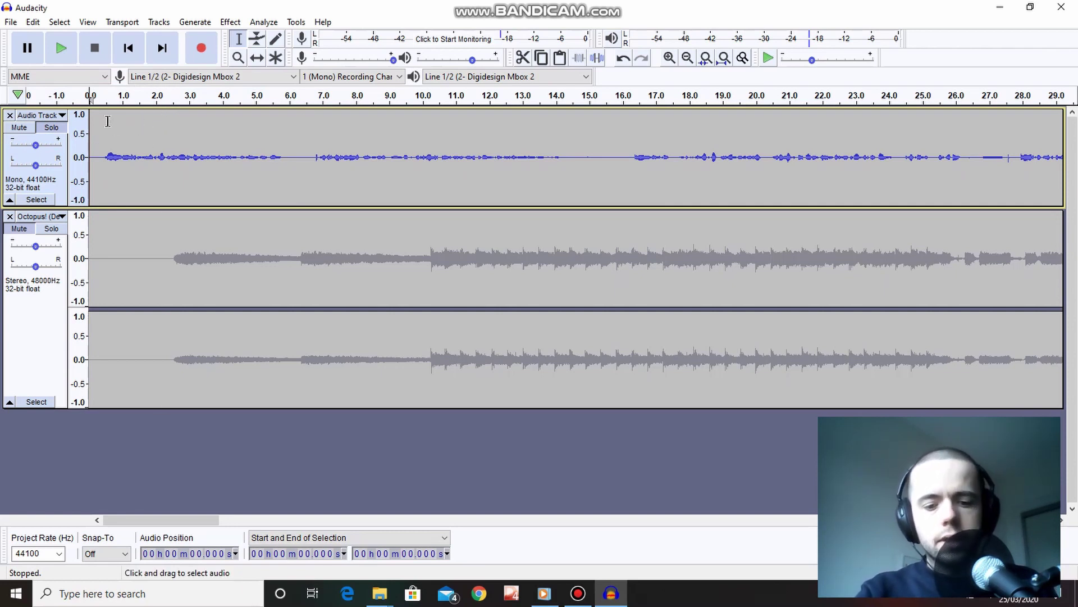
Play the trimmed voice track from its beginning to check the new opening.
key("space")
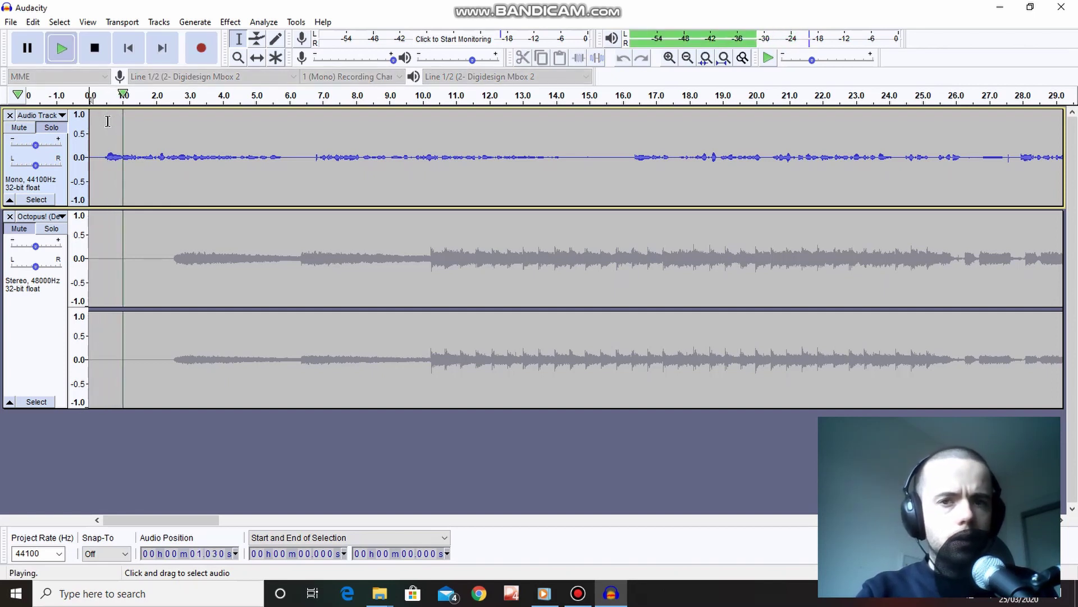
key("space")
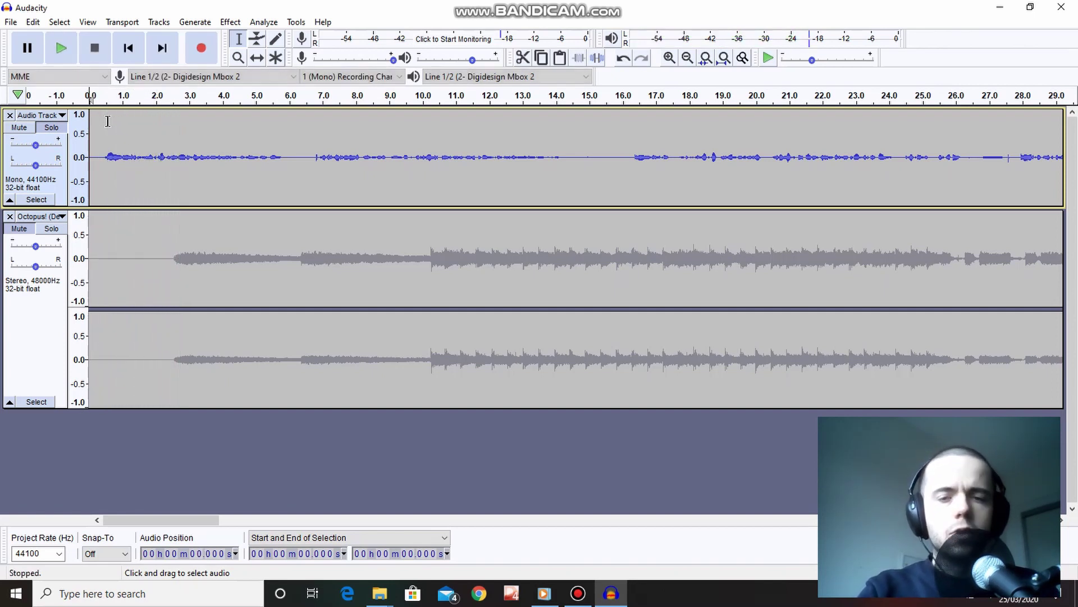
key("space")
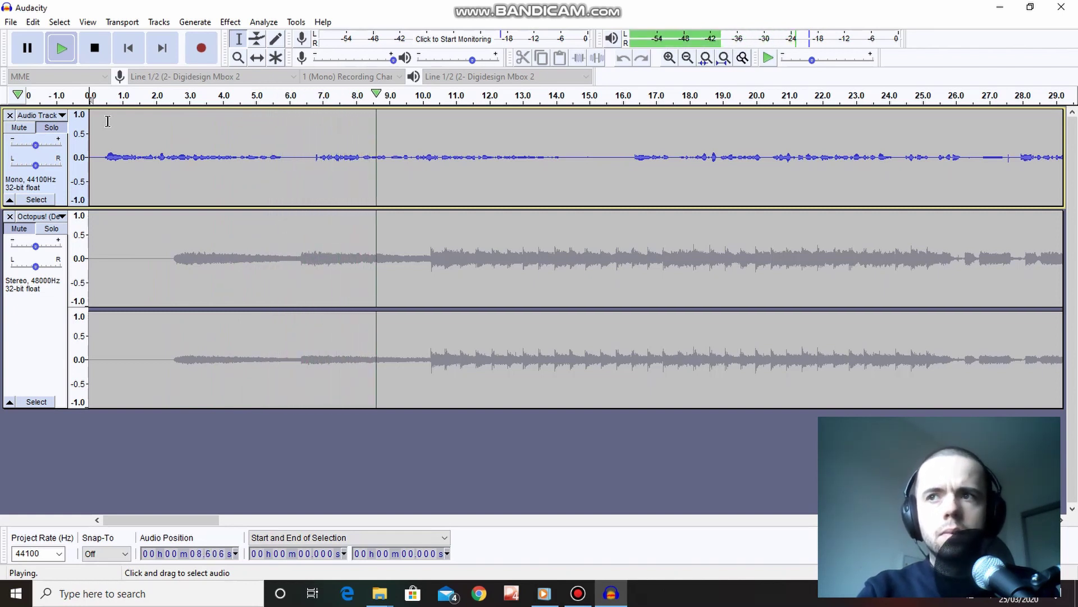
key("space")
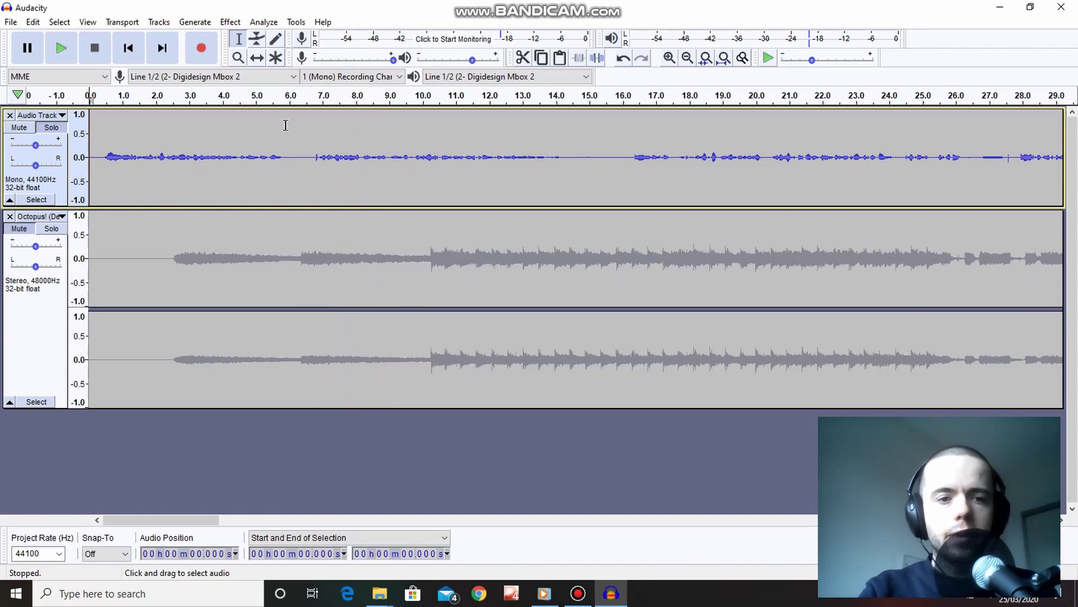
Listen to the voice track from about 5.4 seconds and again from about 7.4 seconds to find where the first section ends.
left_click_drag(287, 125, 307, 130)
left_click(269, 129)
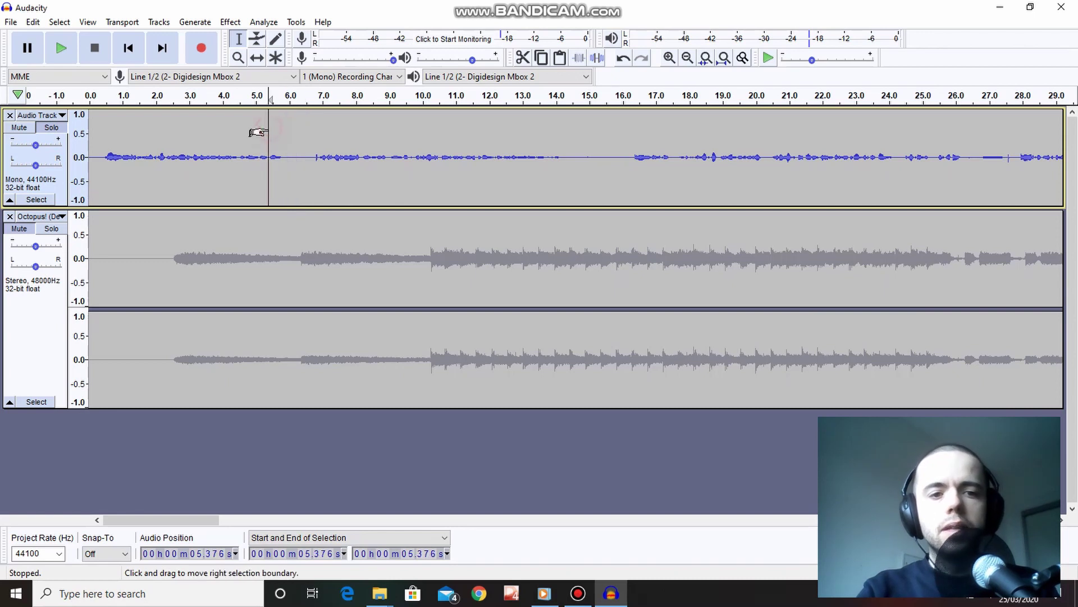
key("space")
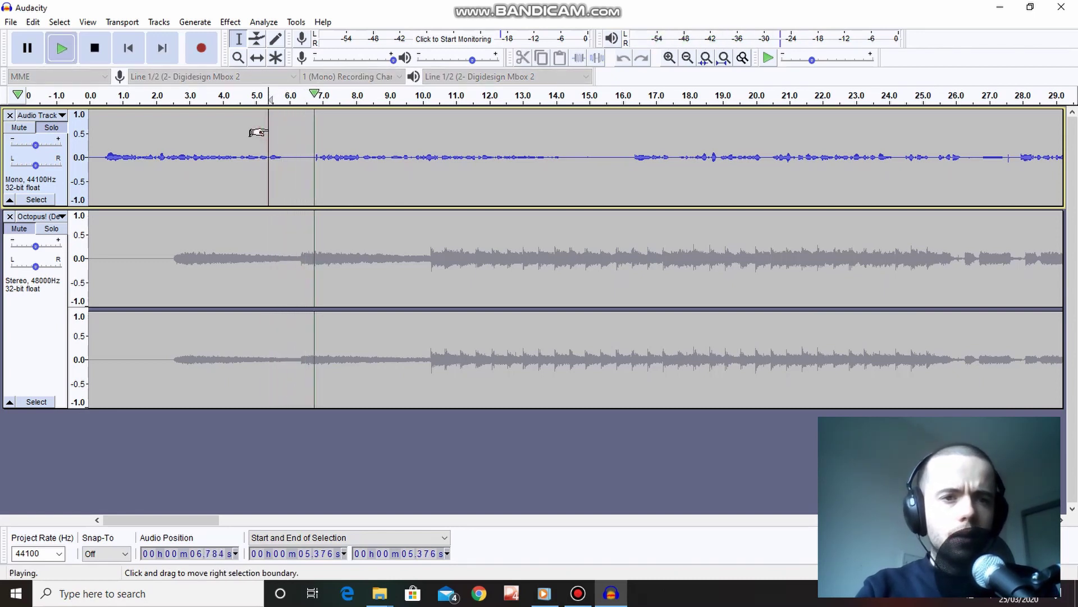
key("space")
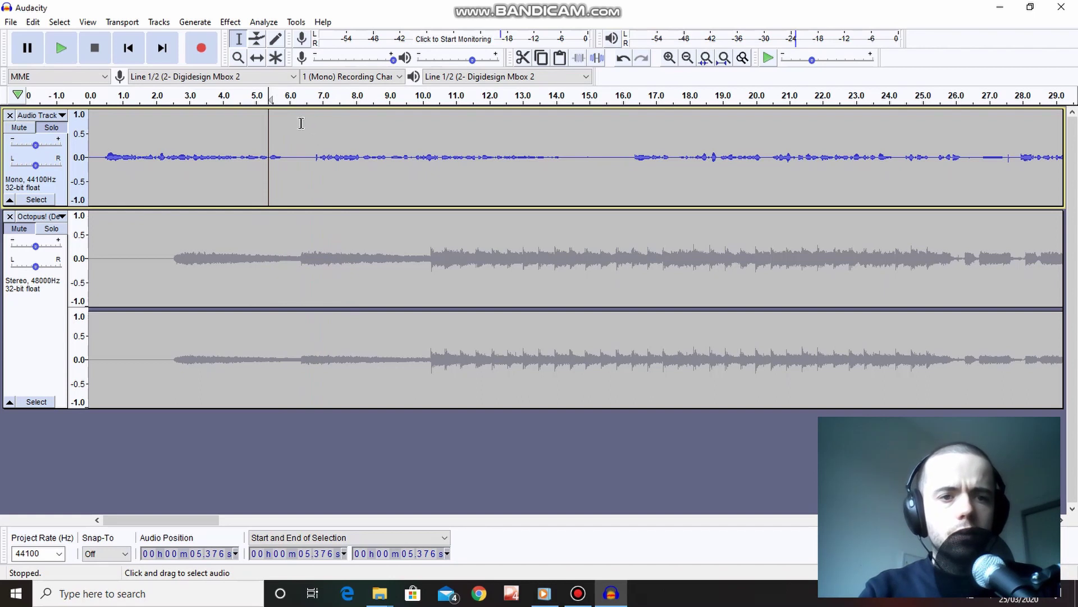
left_click(337, 127)
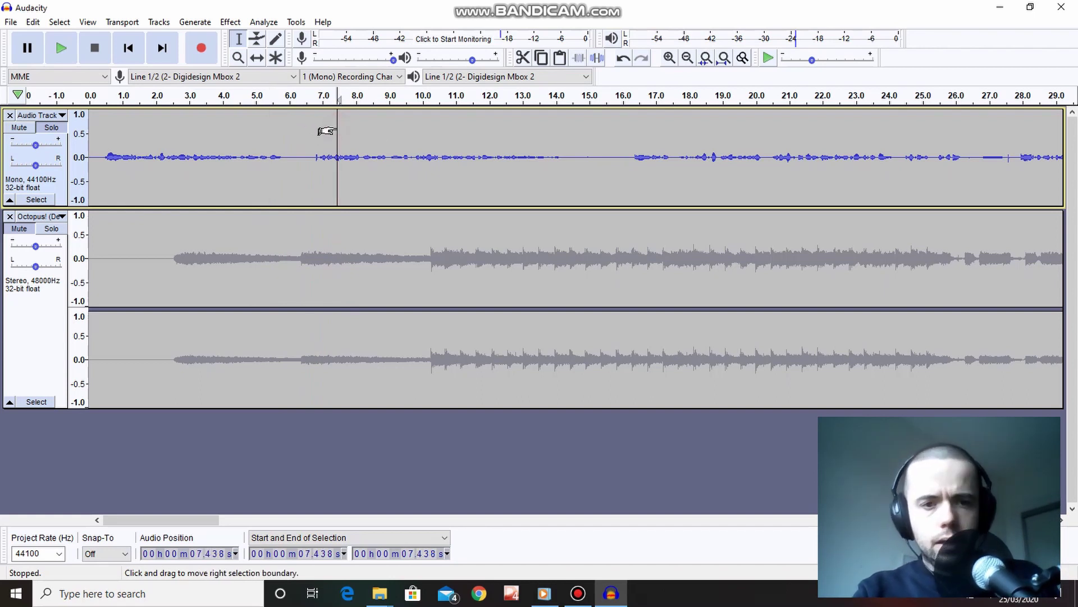
key("space")
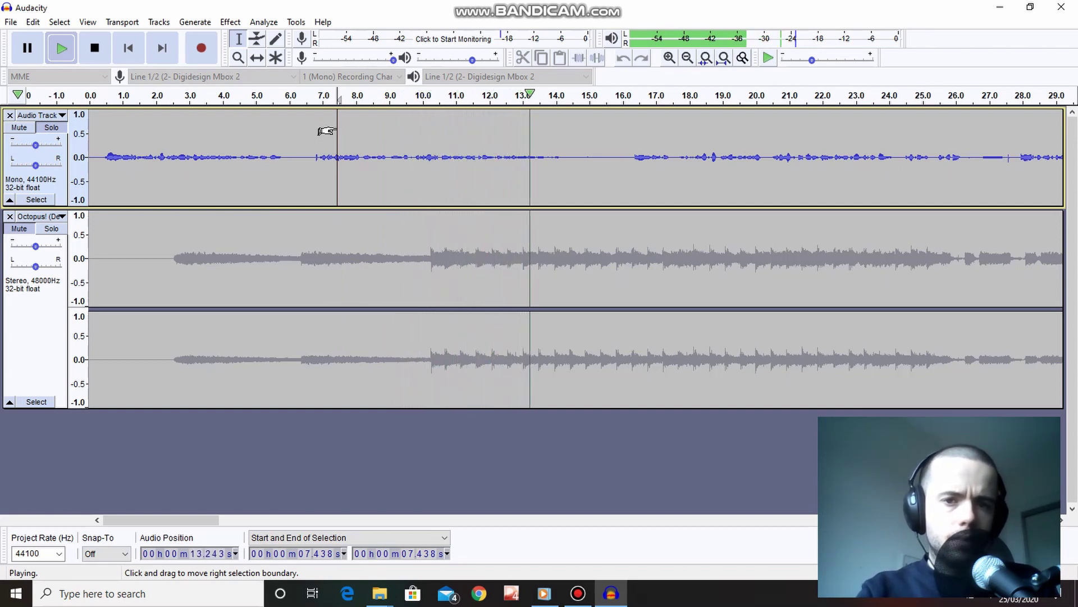
key("space")
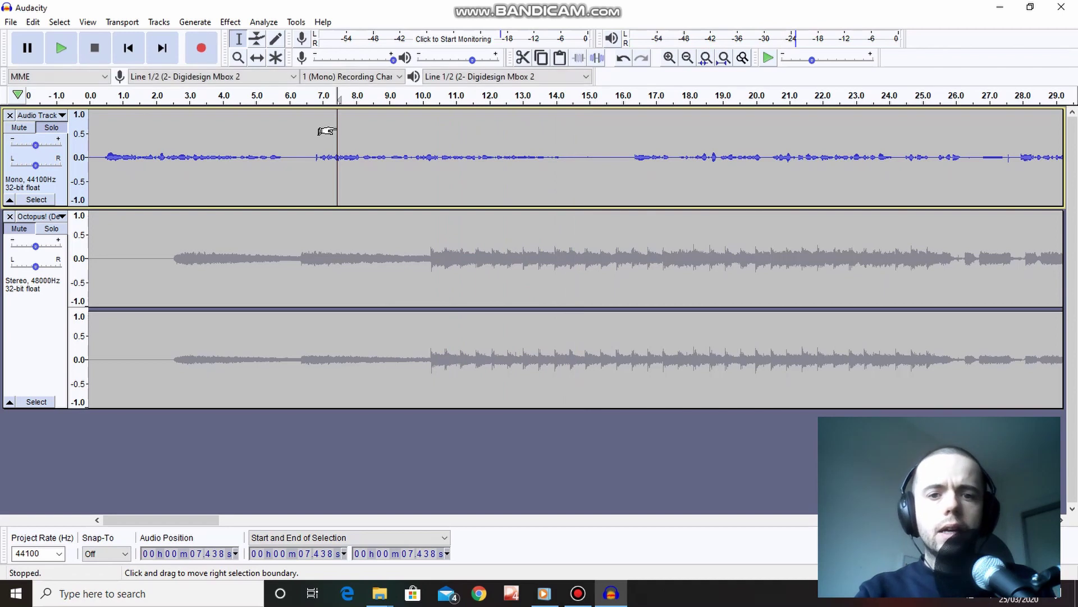
Cut the voice recording from about 14.76 seconds through its end, leaving only the opening section in place.
left_click(564, 148)
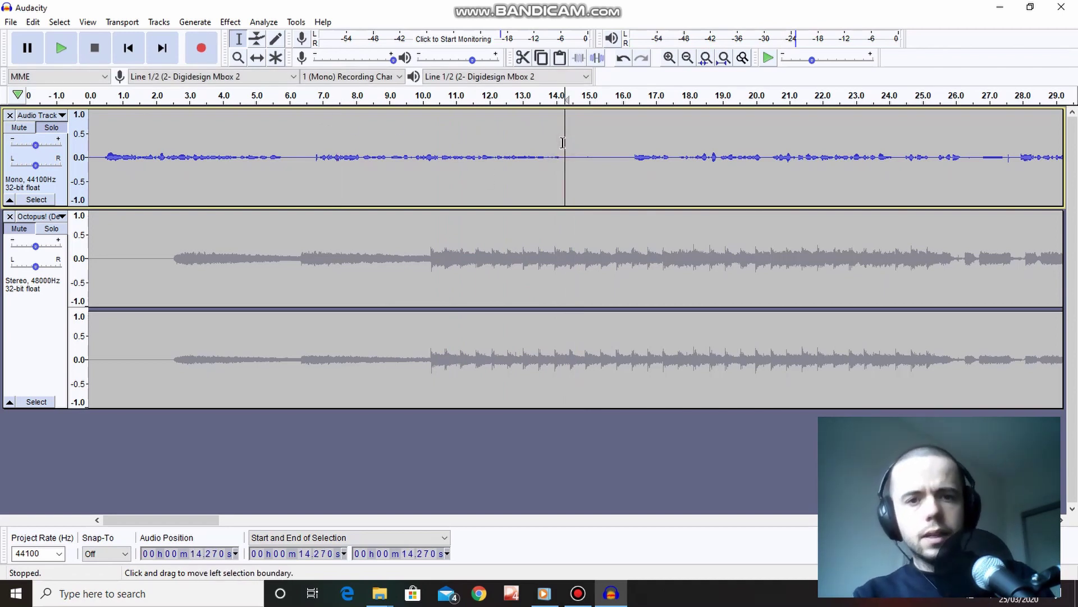
left_click(238, 57)
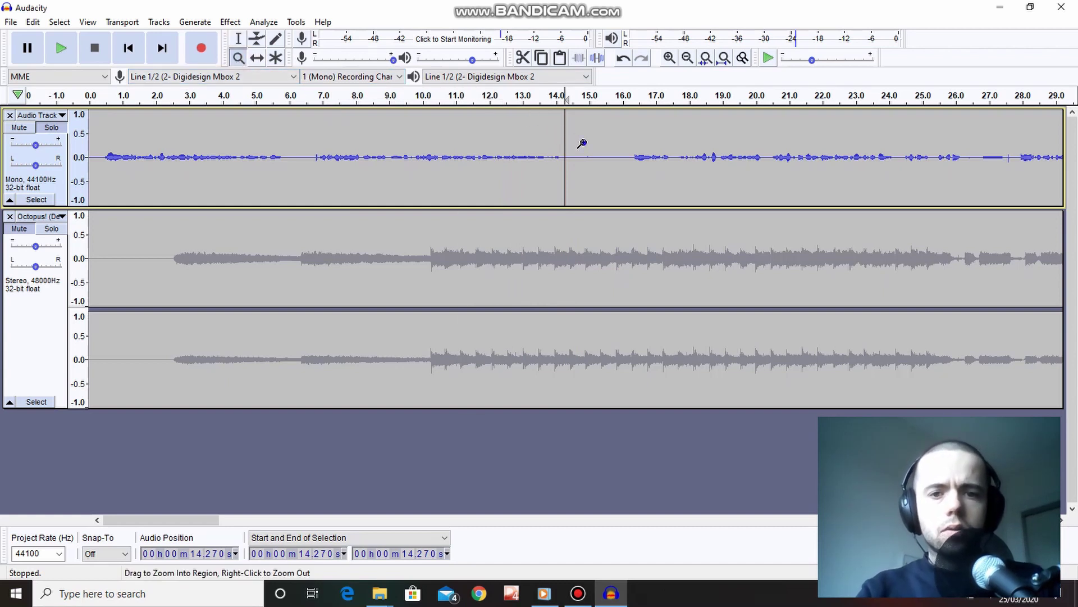
right_click(582, 143)
left_click(243, 43)
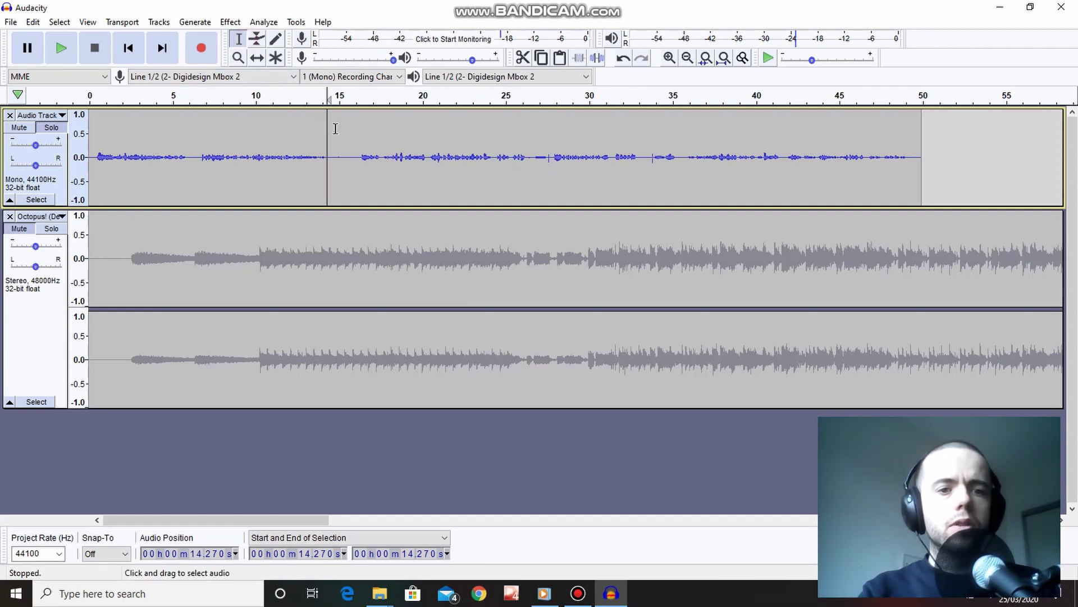
left_click_drag(336, 130, 936, 155)
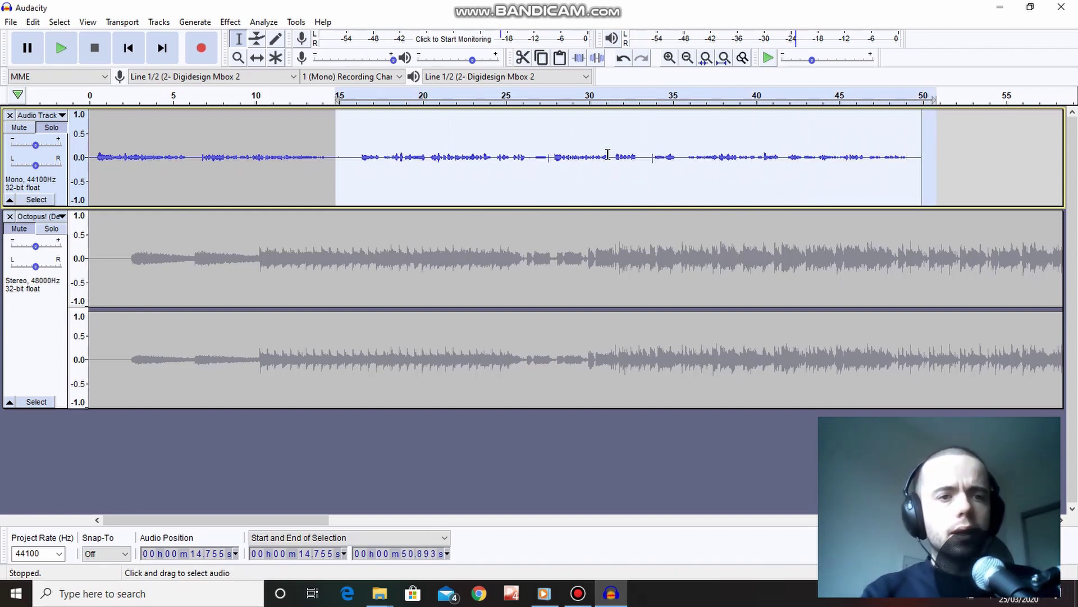
left_click(32, 22)
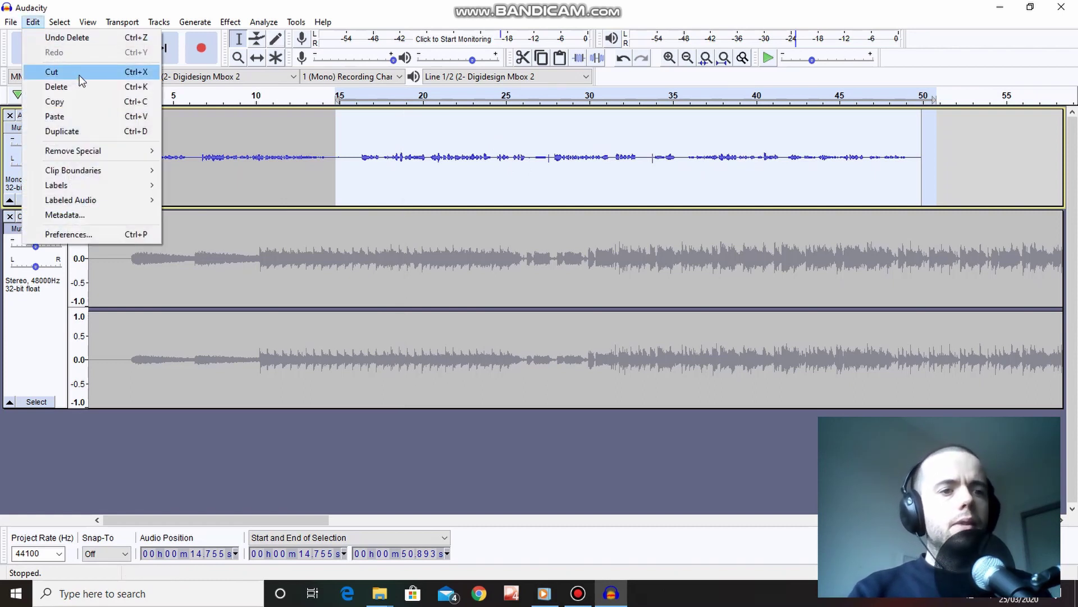
left_click(80, 76)
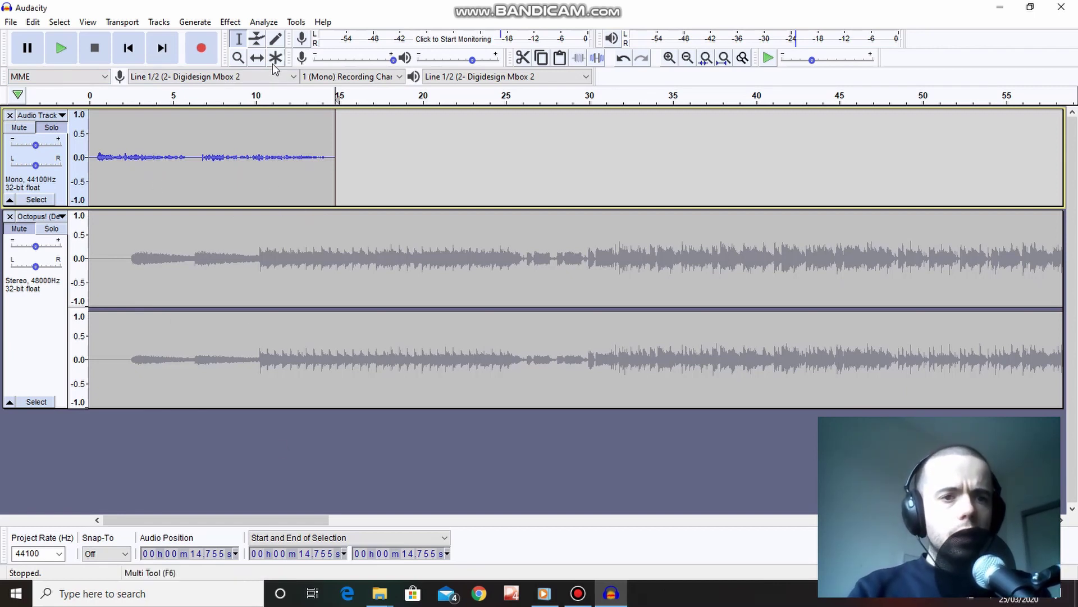
Unmute the Octopus! (Demo) track, turn off the voice solo, and shift the music to start at about 11.6 seconds.
left_click(22, 230)
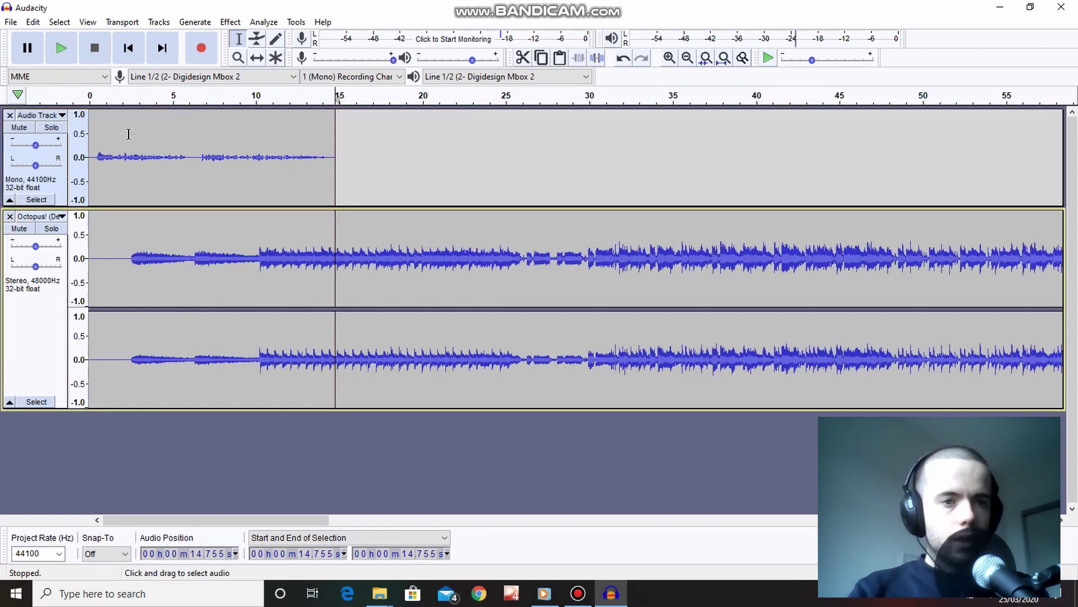
left_click(258, 58)
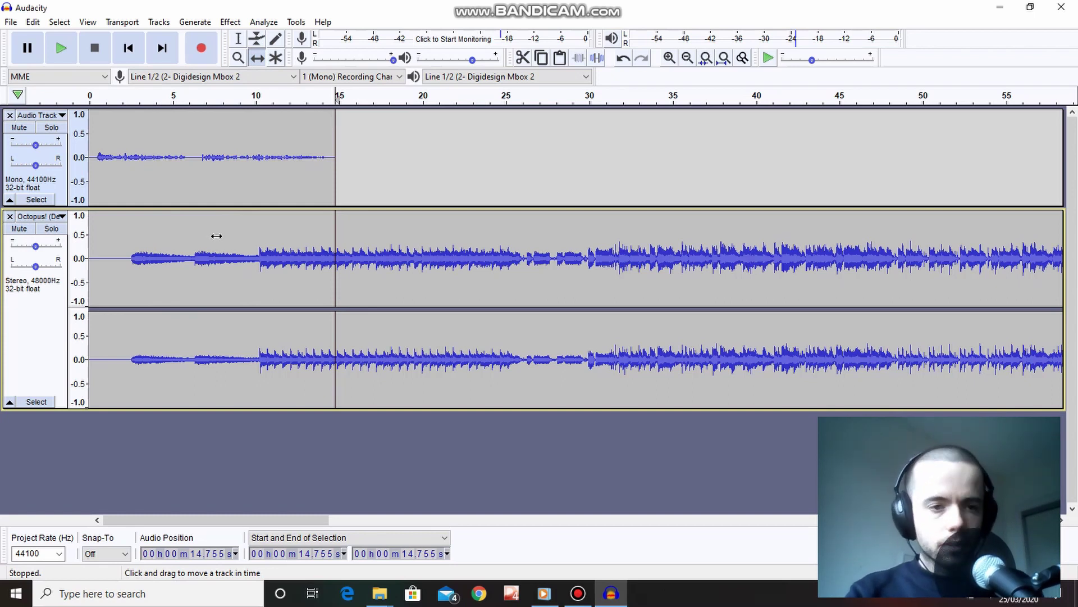
left_click_drag(219, 240, 414, 243)
left_click(238, 39)
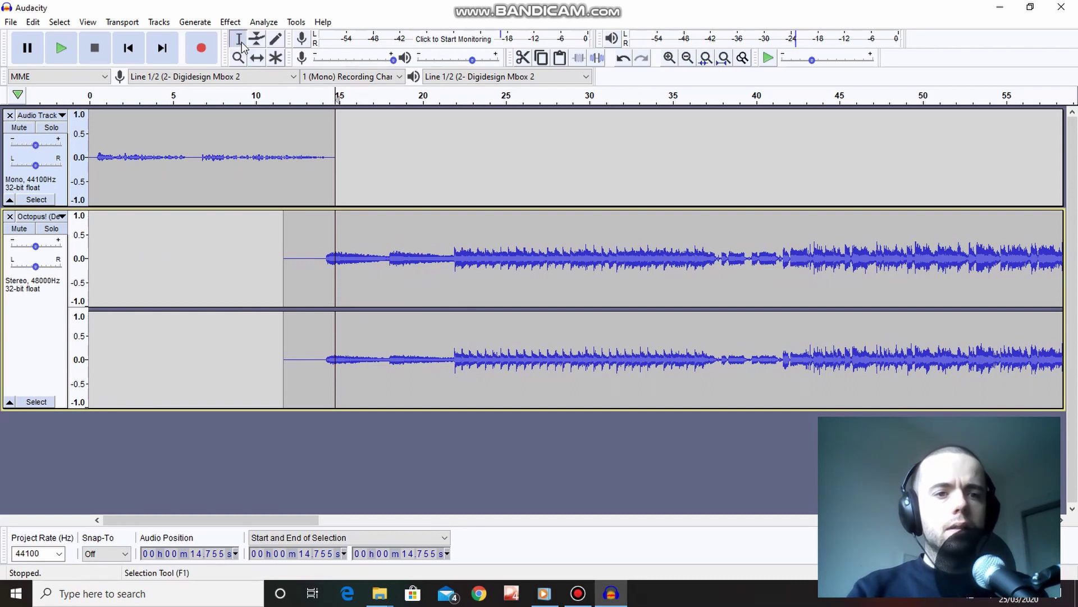
Play both tracks from about 13.1 seconds to check the transition from voice to music.
left_click(307, 168)
key("space")
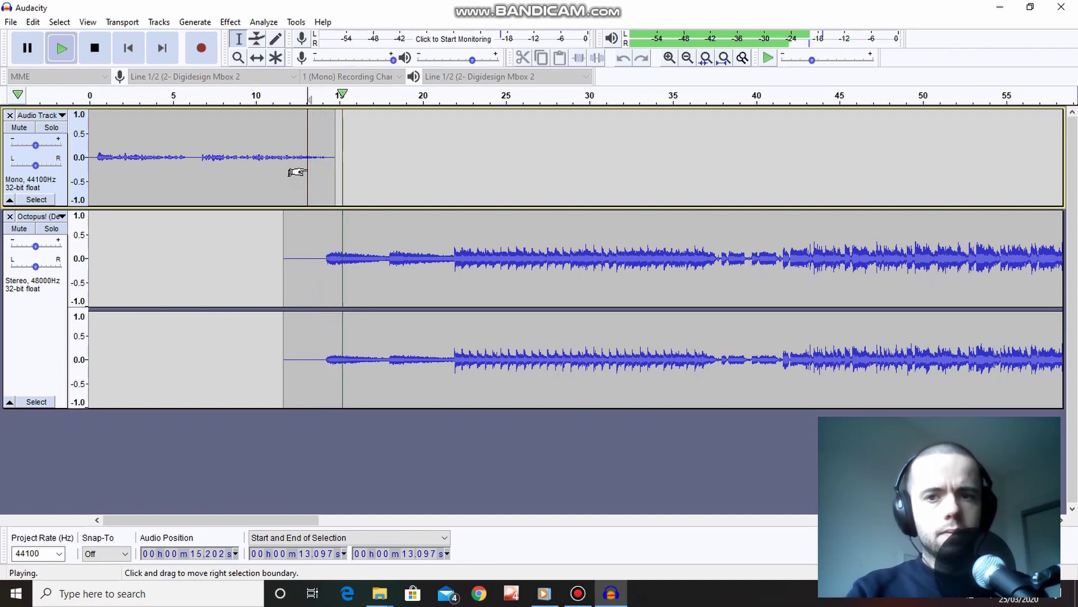
key("space")
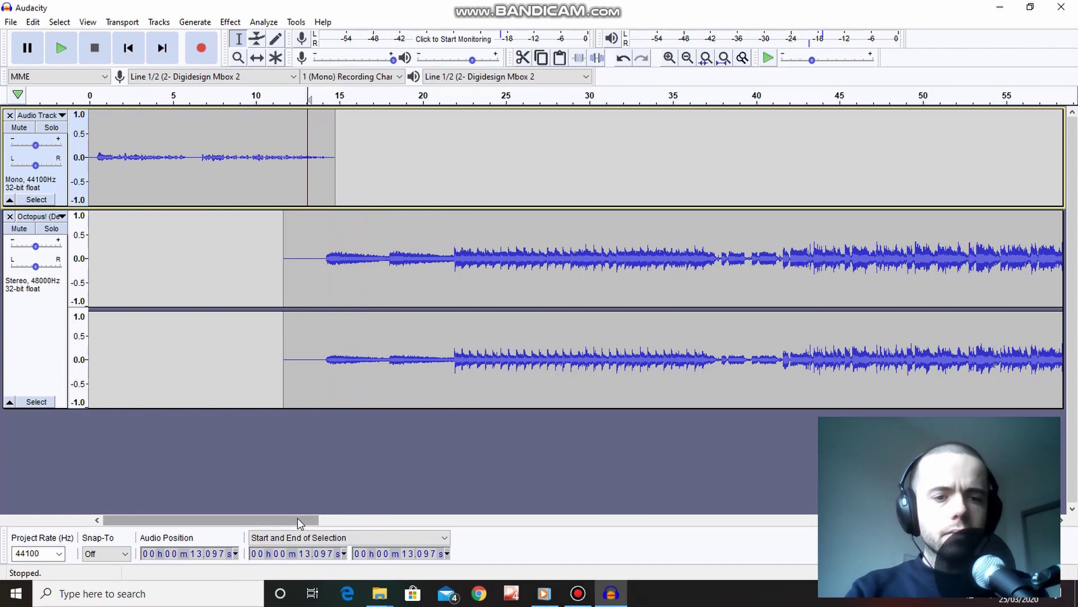
Shift the Octopus! (Demo) track slightly later so it starts at about 11.8 seconds.
left_click_drag(298, 520, 328, 517)
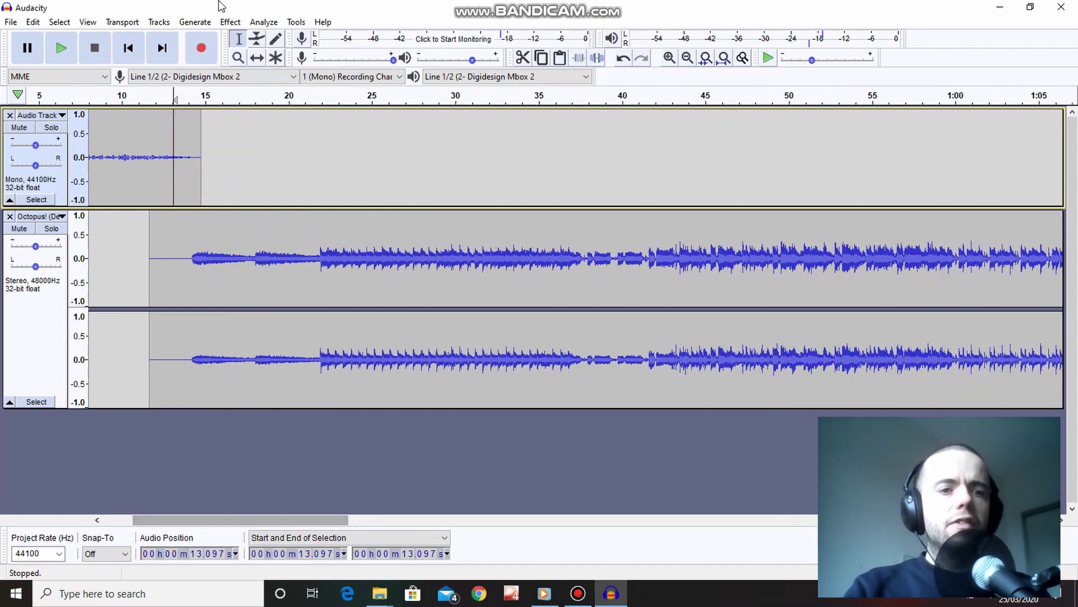
left_click(255, 58)
left_click_drag(249, 362, 253, 356)
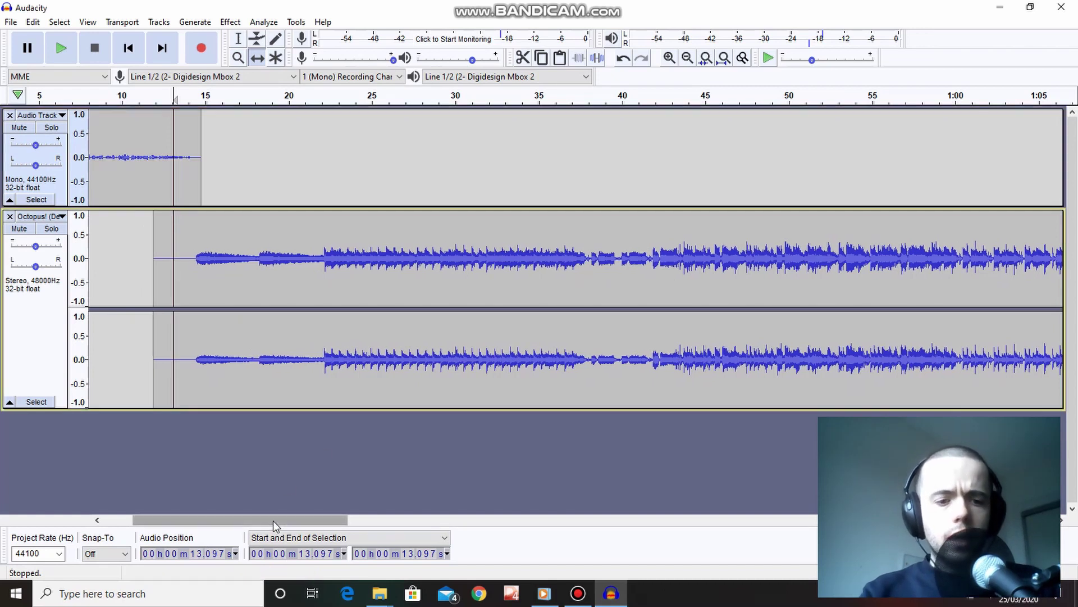
Paste the cut voice section into the voice track at about 4:00.5, over the end of the music.
left_click_drag(273, 520, 965, 492)
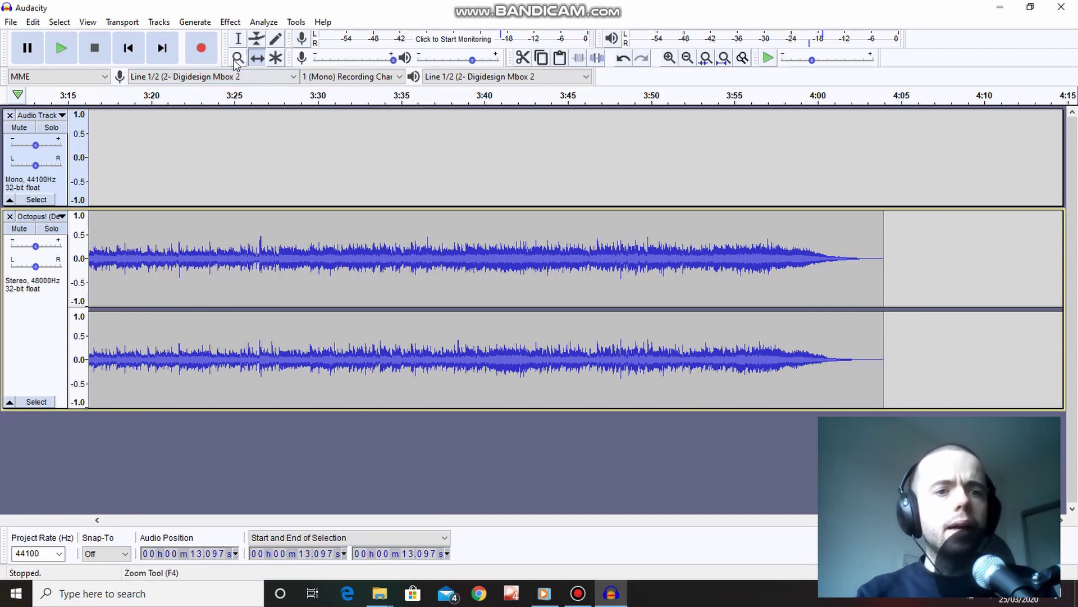
left_click(240, 40)
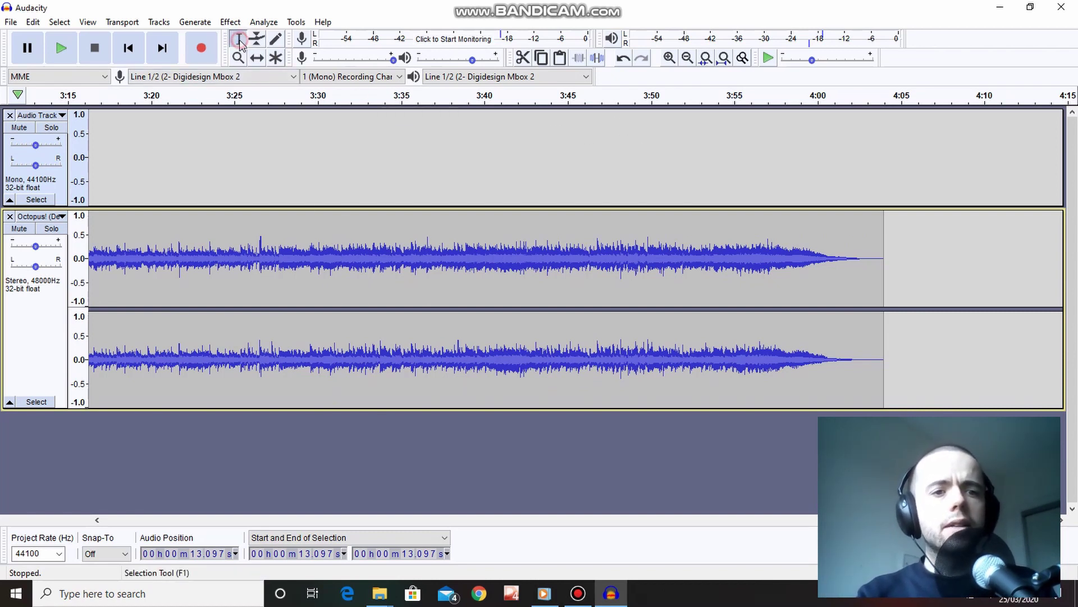
left_click(825, 141)
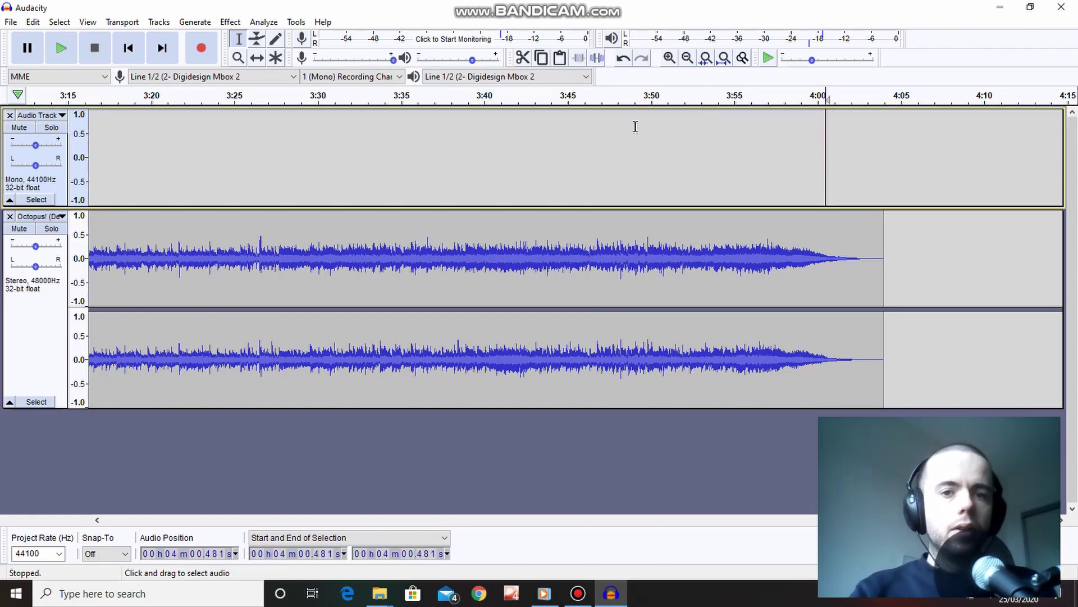
left_click(33, 22)
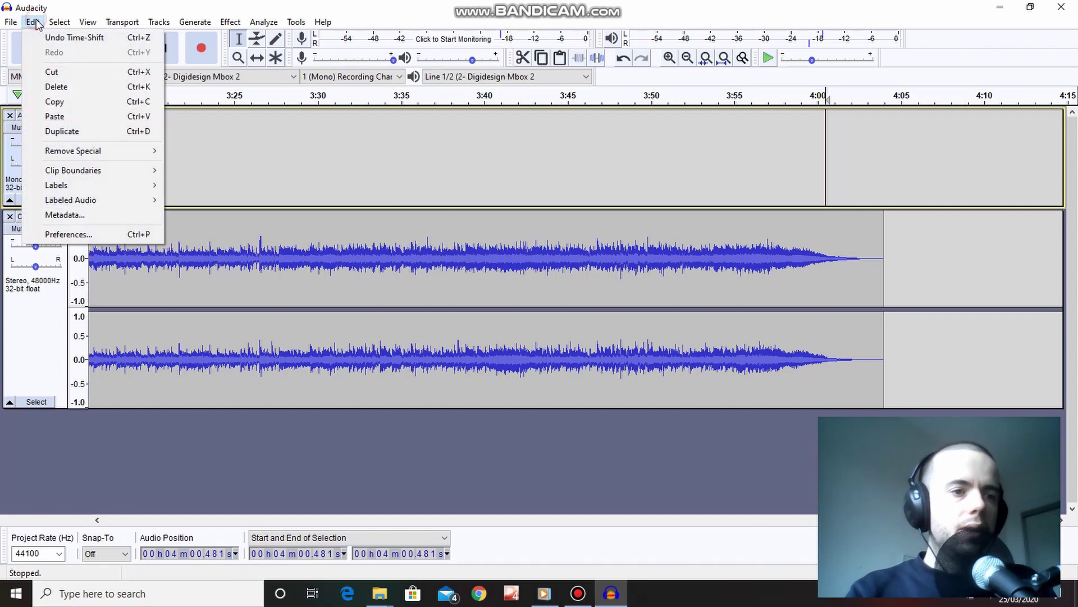
left_click(54, 117)
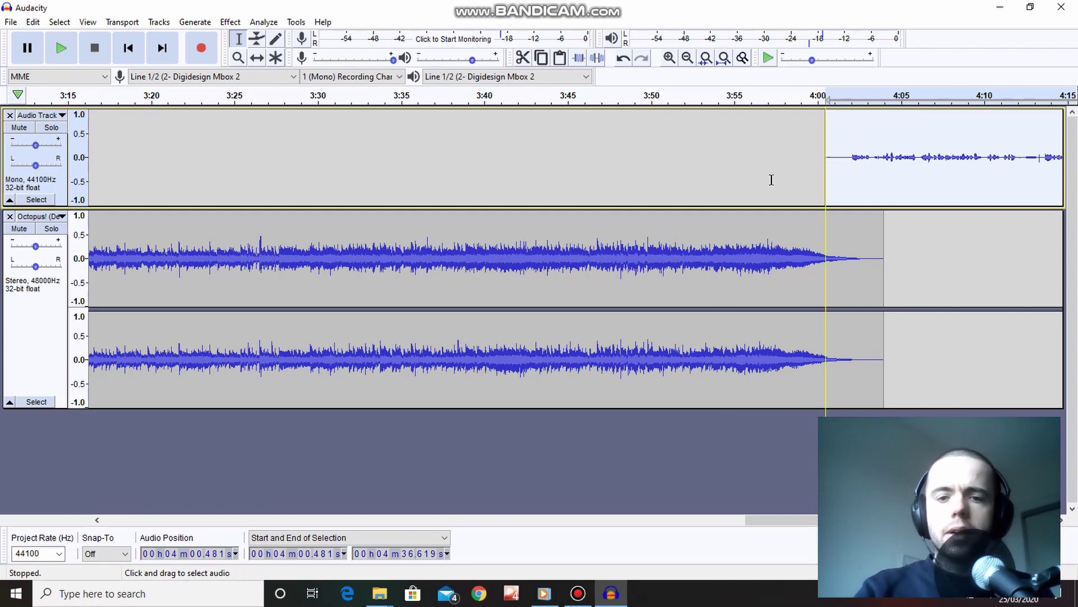
Play the music's ending and the pasted voice from about 3:58.2, and again from about 4:06.0.
left_click(788, 140)
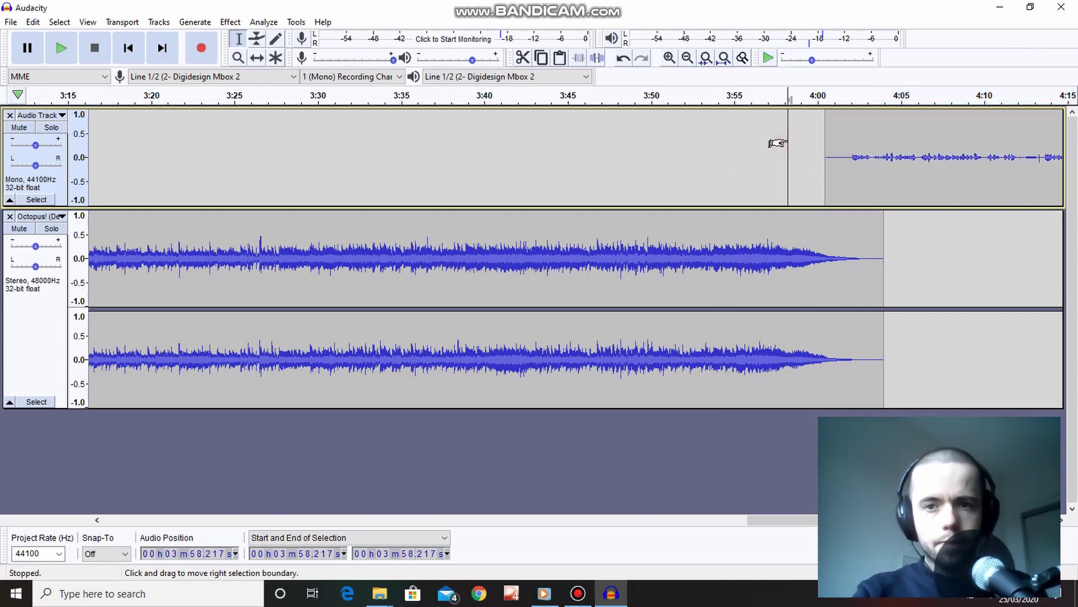
key("space")
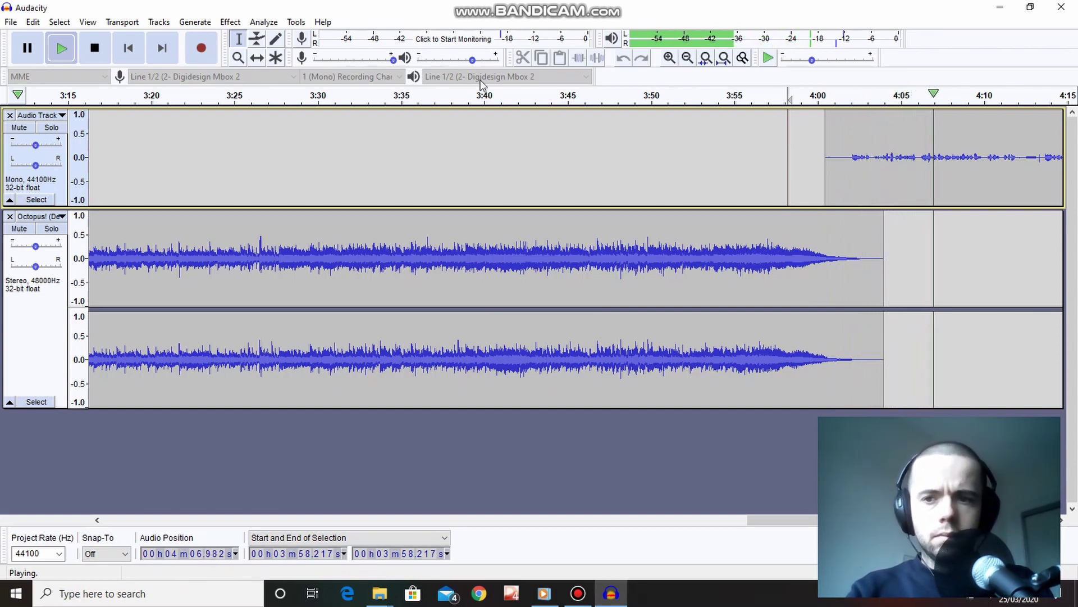
key("space")
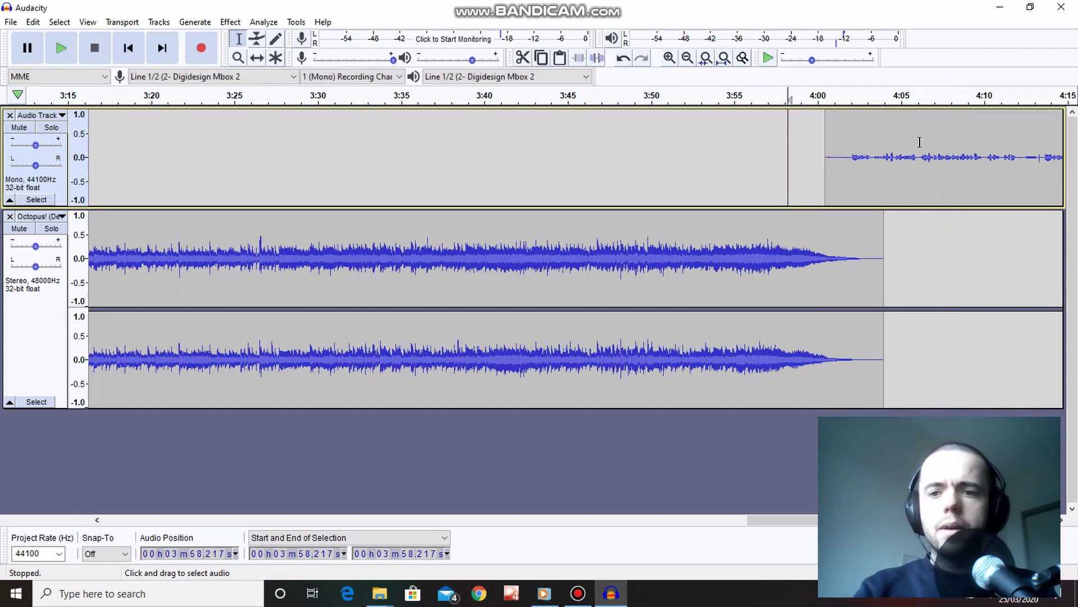
left_click(918, 142)
key("space")
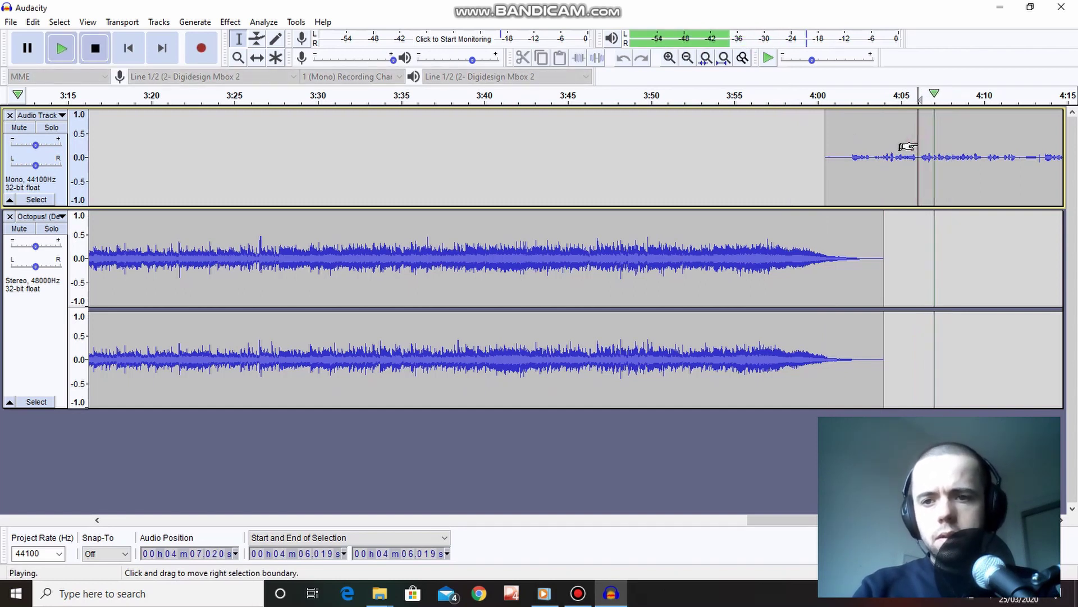
key("space")
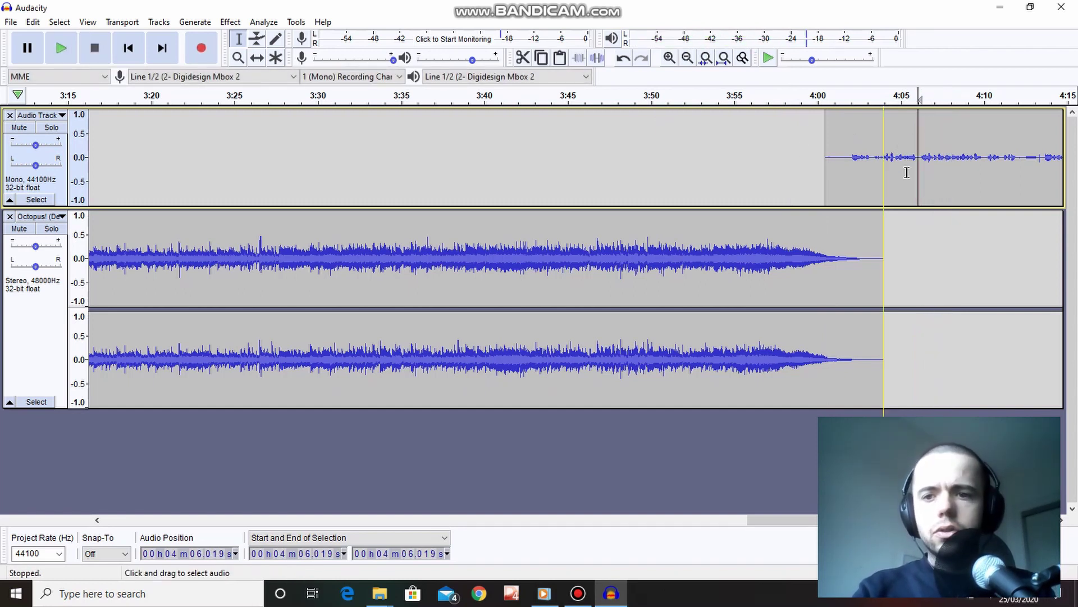
Delete the unwanted start of the pasted voice section, from about 3:58.3 to 4:06.1.
left_click_drag(920, 158, 792, 166)
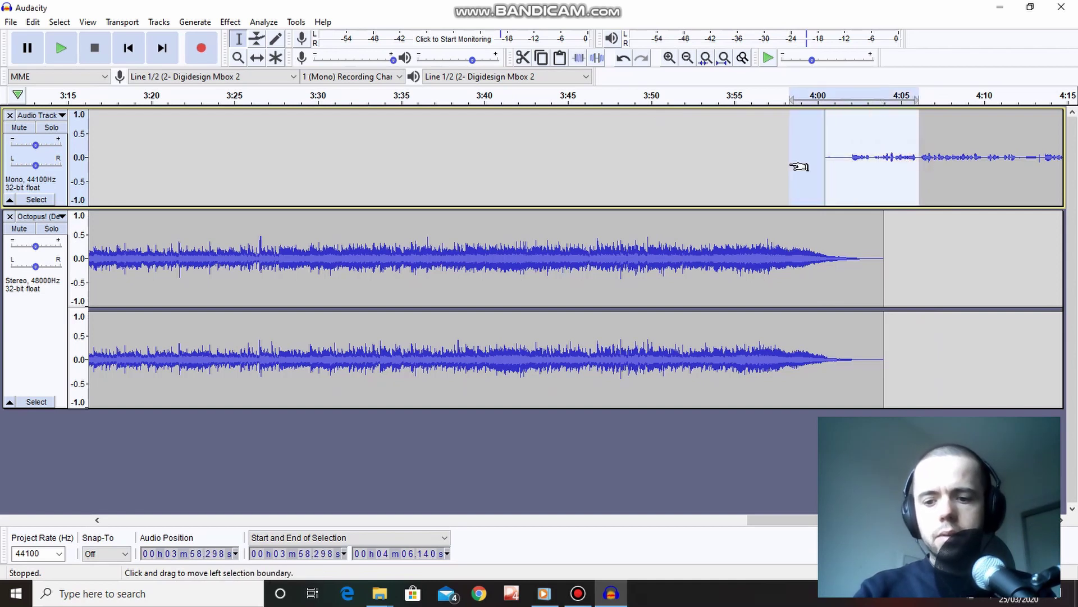
key("Delete")
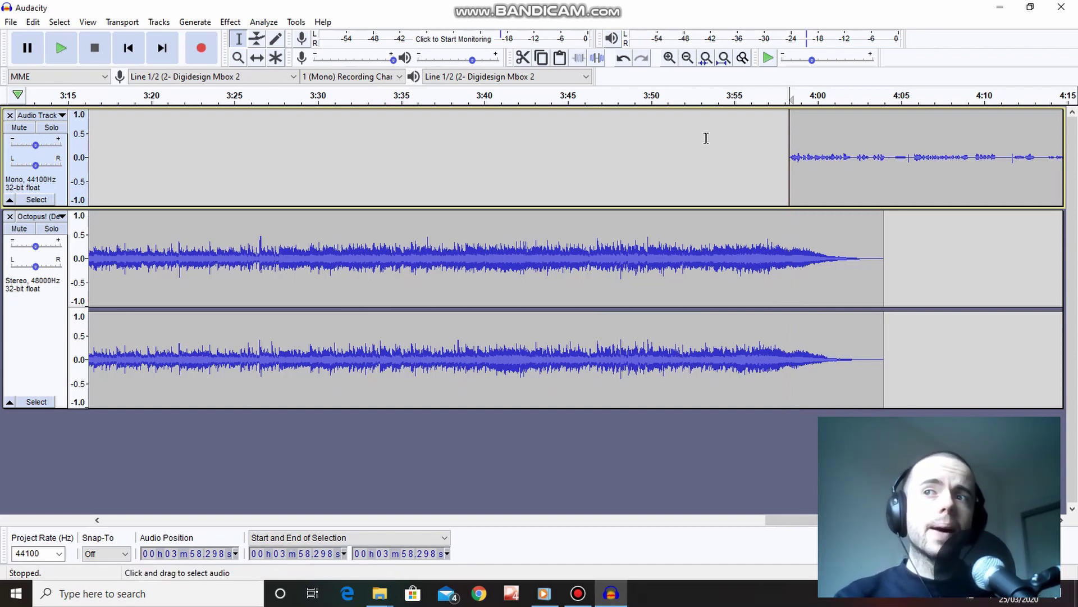
Shift the second voice clip later so it starts at about 4:01, as the music fades out.
left_click(259, 60)
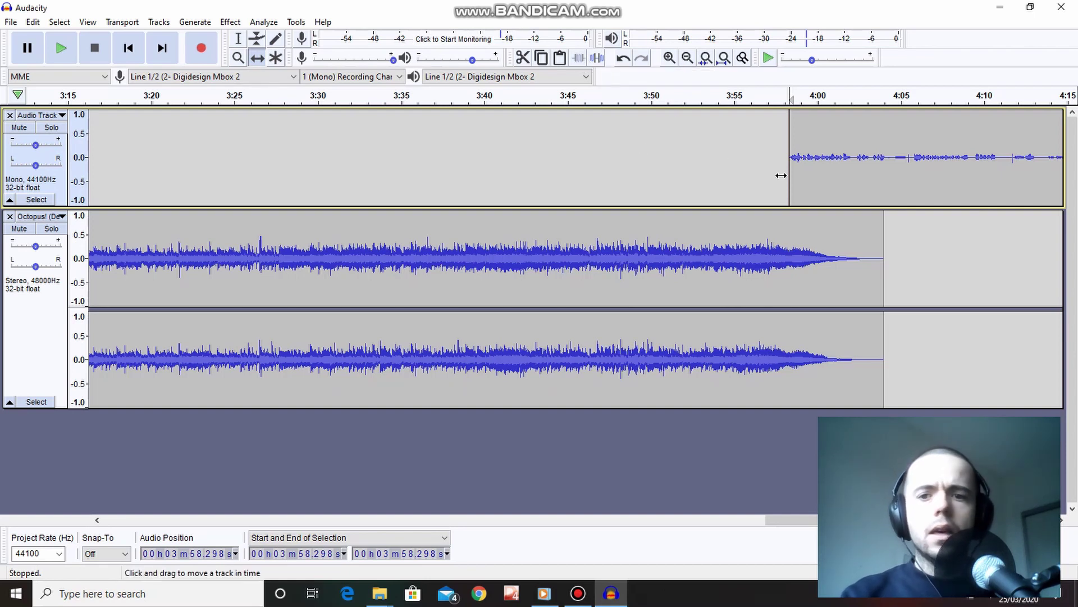
left_click_drag(809, 181, 855, 178)
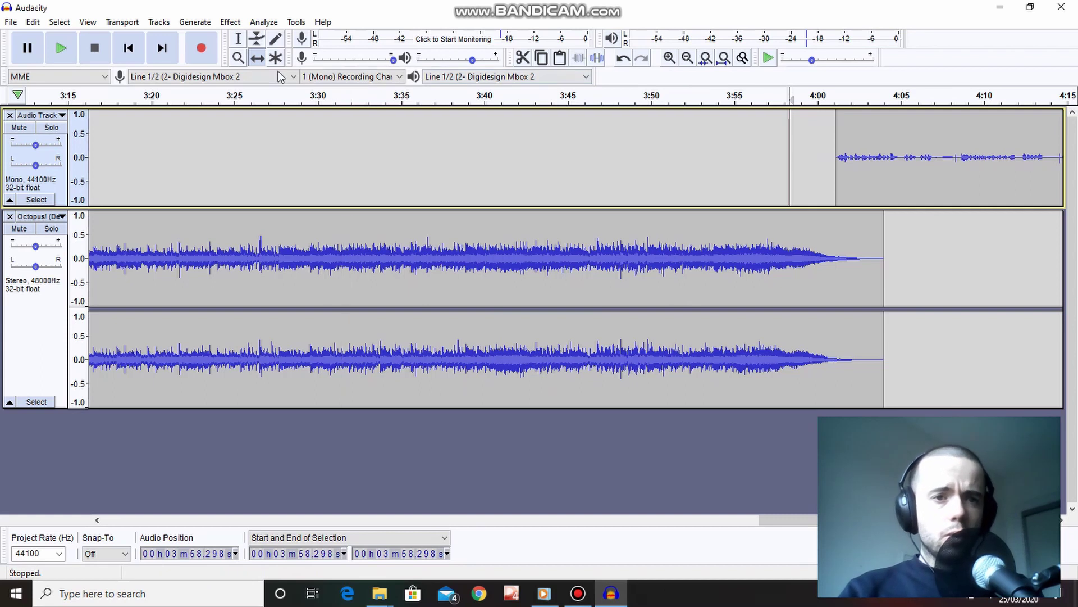
left_click(239, 39)
Play both tracks from about 3:58.6 to check the transition from music back to voice.
left_click(794, 140)
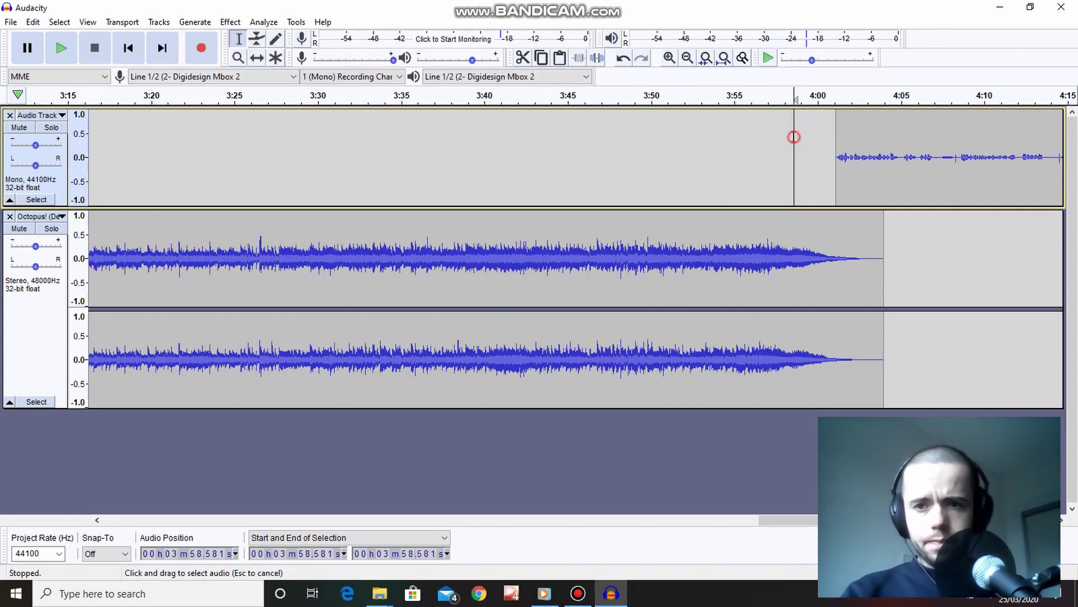
key("space")
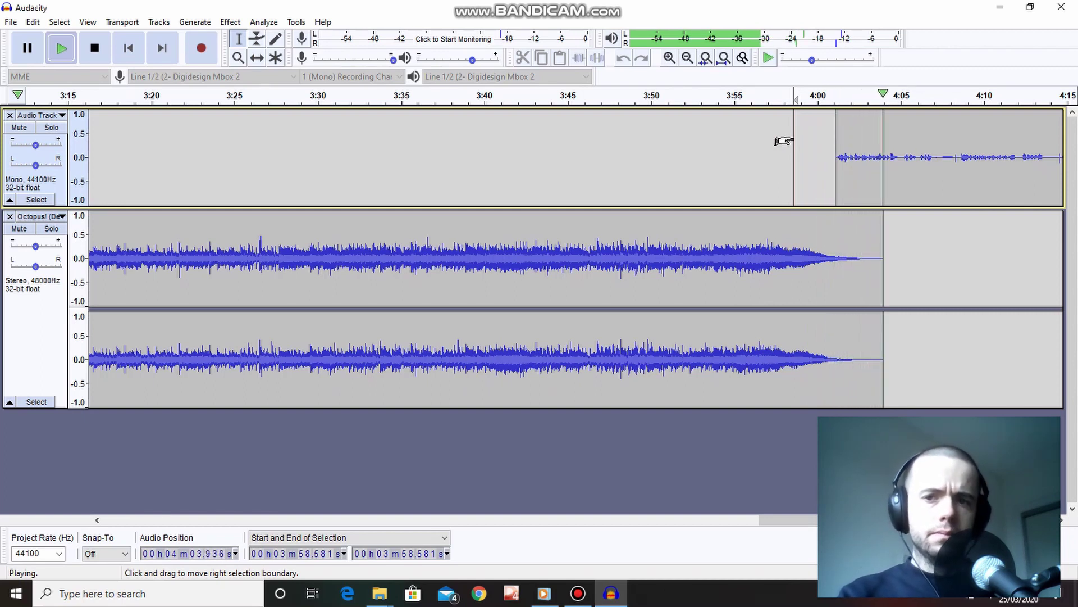
key("space")
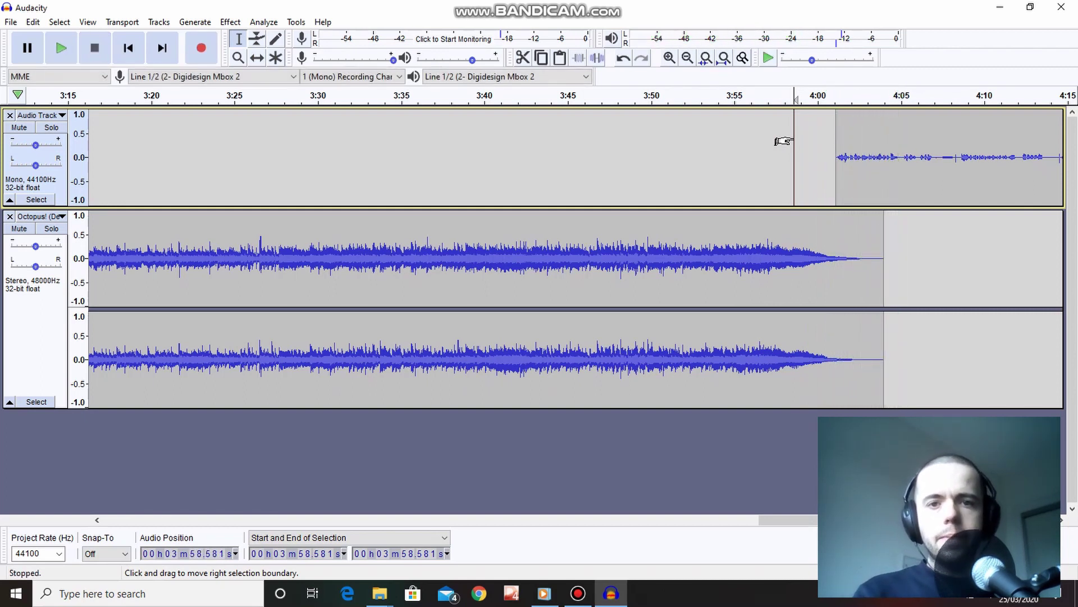